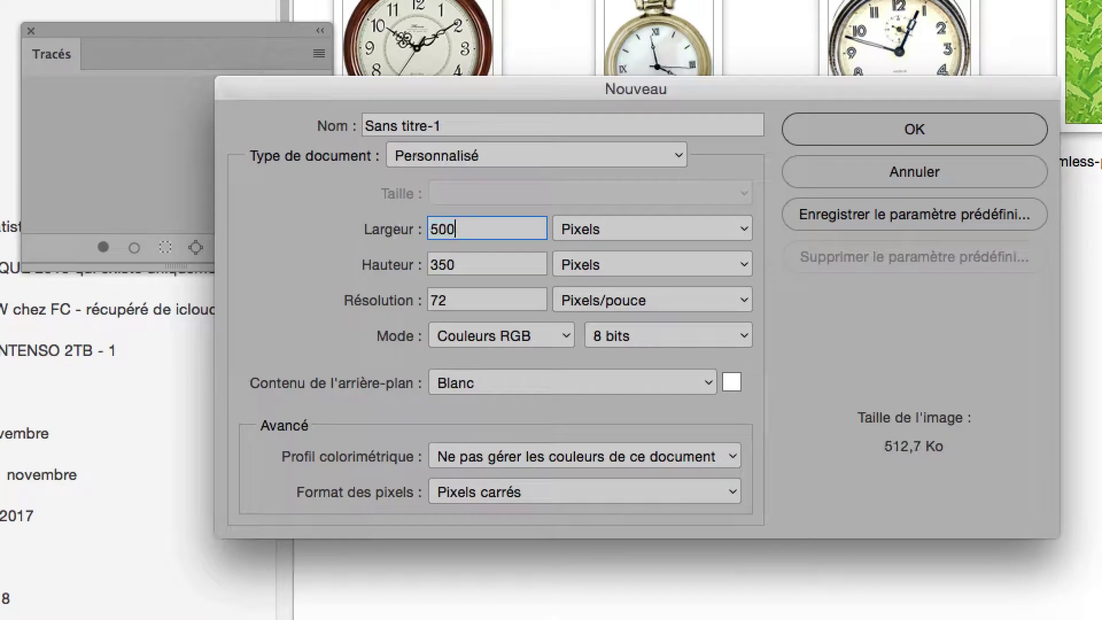
Step: Create a new 500 × 500 pixel RGB document at 72 pixels/inch with a white background
click(487, 265)
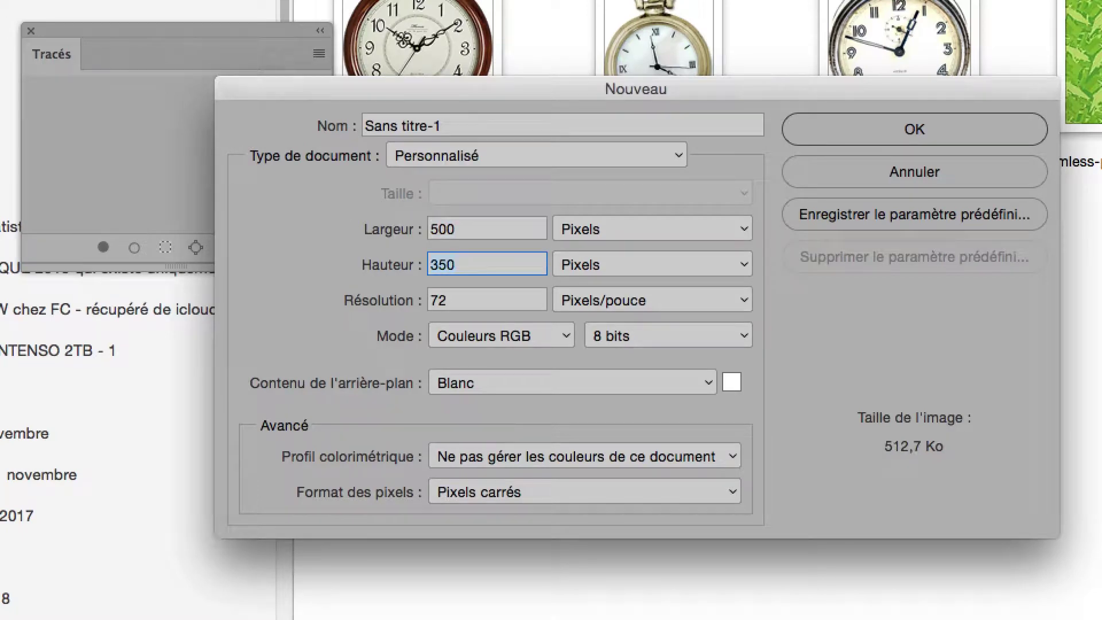
text(500)
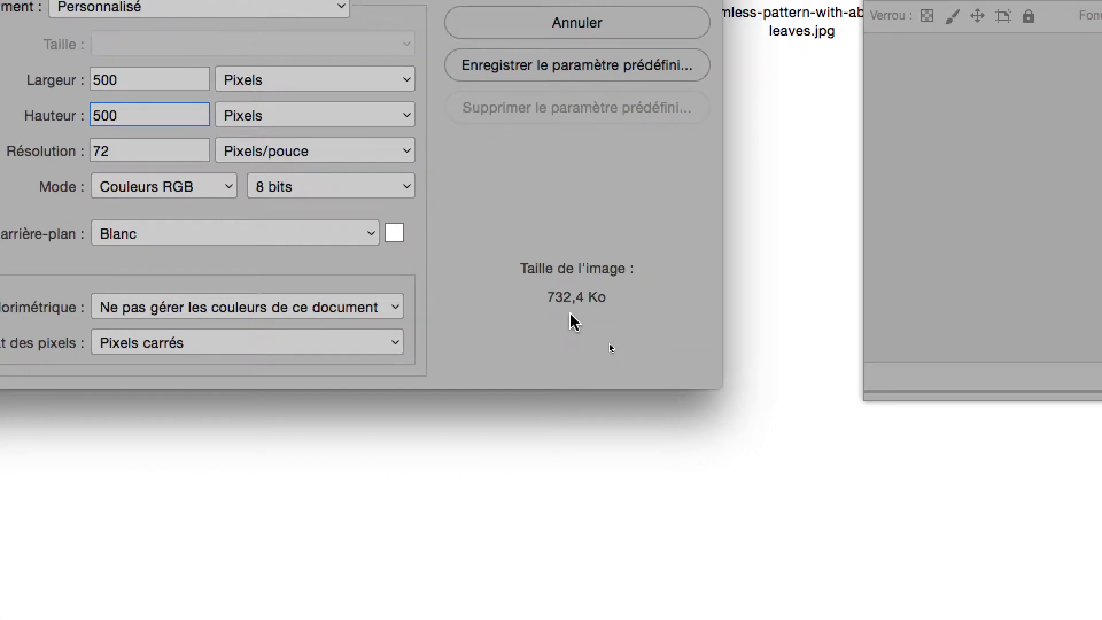
key(alt)
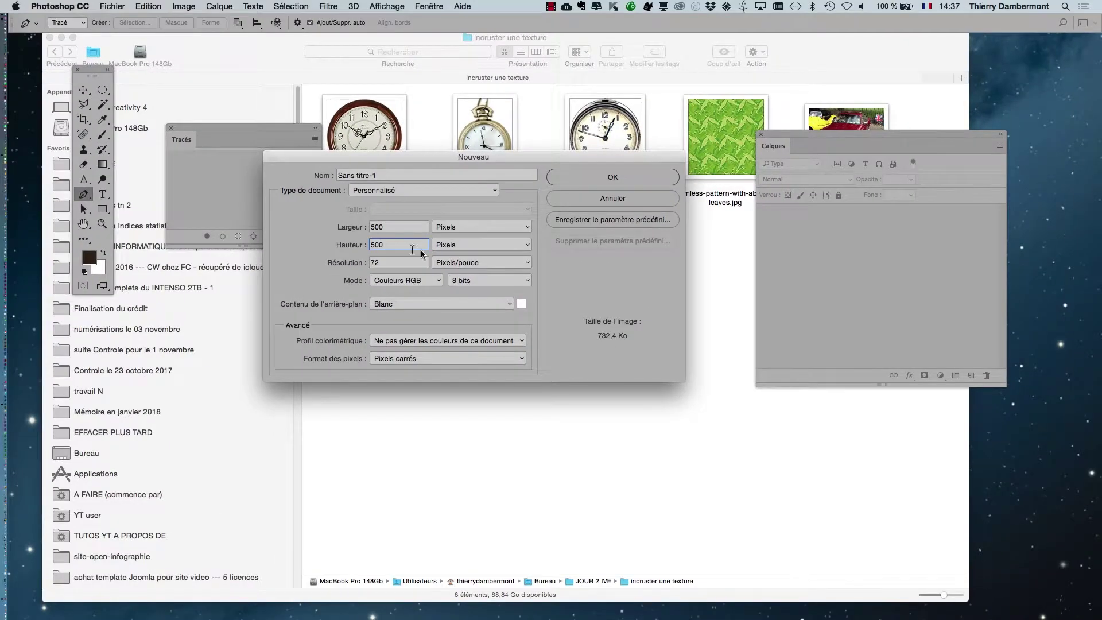
click(401, 262)
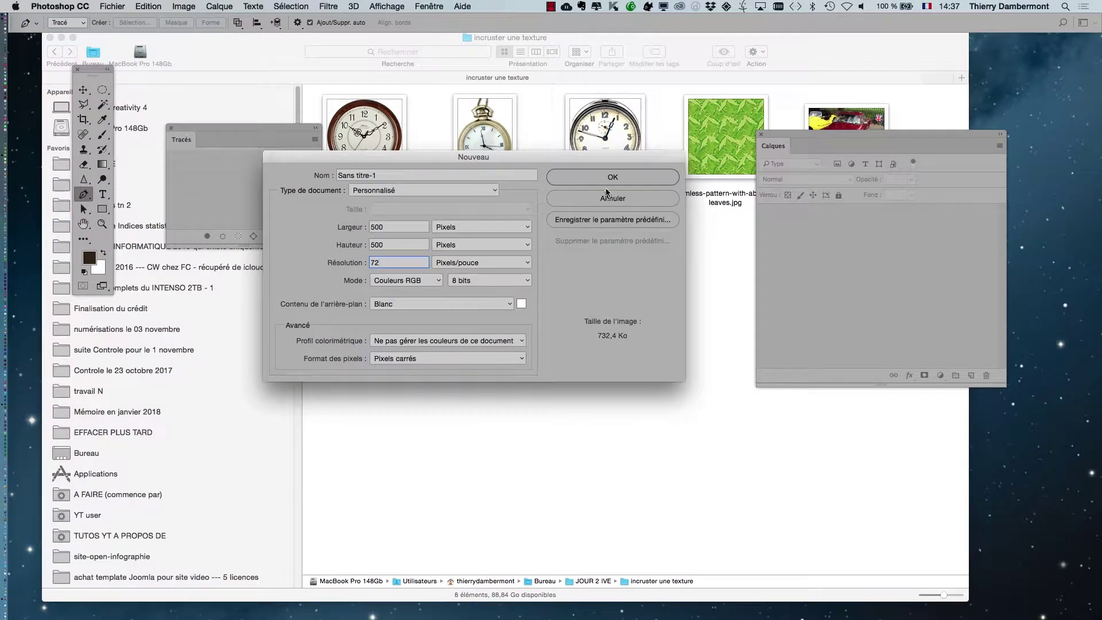
click(608, 175)
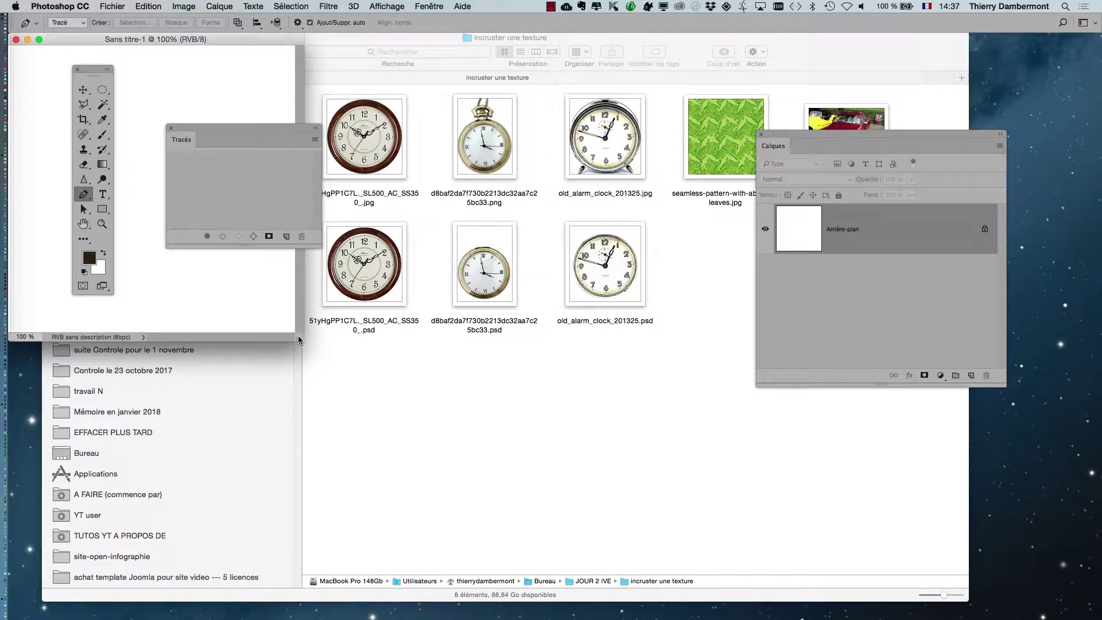
Step: Enlarge the document window, close the Paths panel and move the window clear of the tools
drag(302, 340, 496, 451)
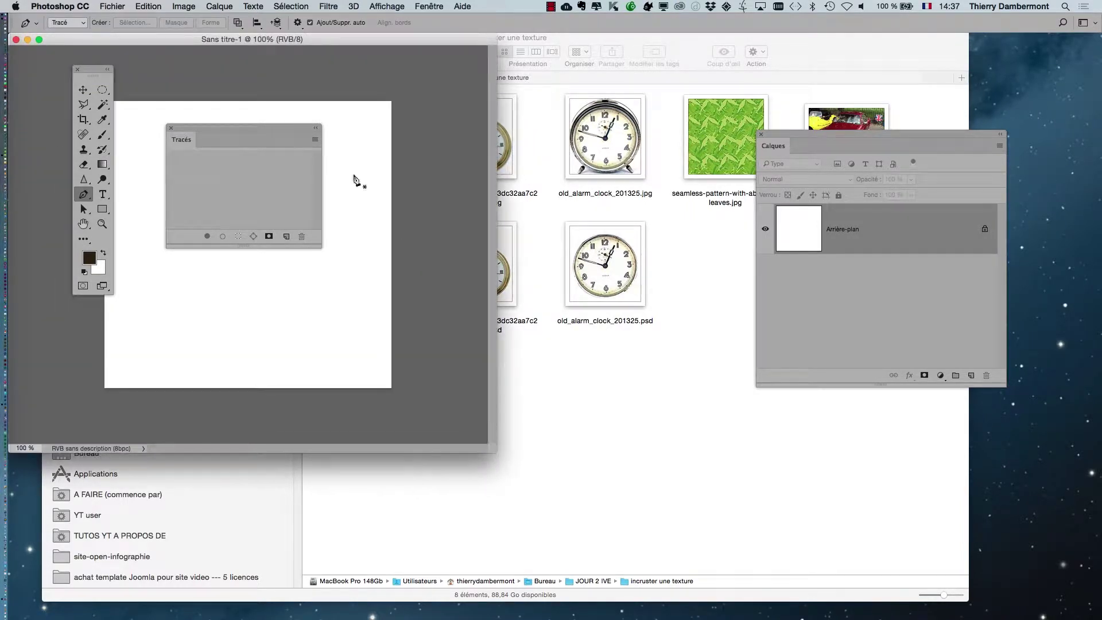
click(170, 127)
drag(165, 41, 380, 206)
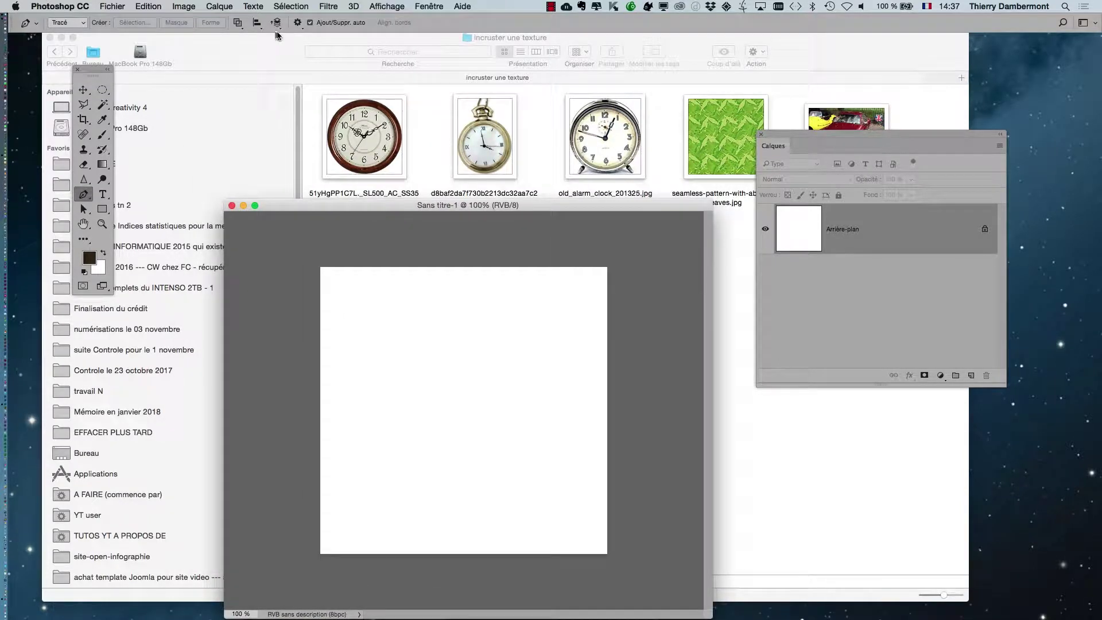
Step: Place the cut-out wooden wall clock file 51yHgPP1C7L._SL500_AC_SS350_.psd as an embedded object at the centre of the canvas
click(111, 6)
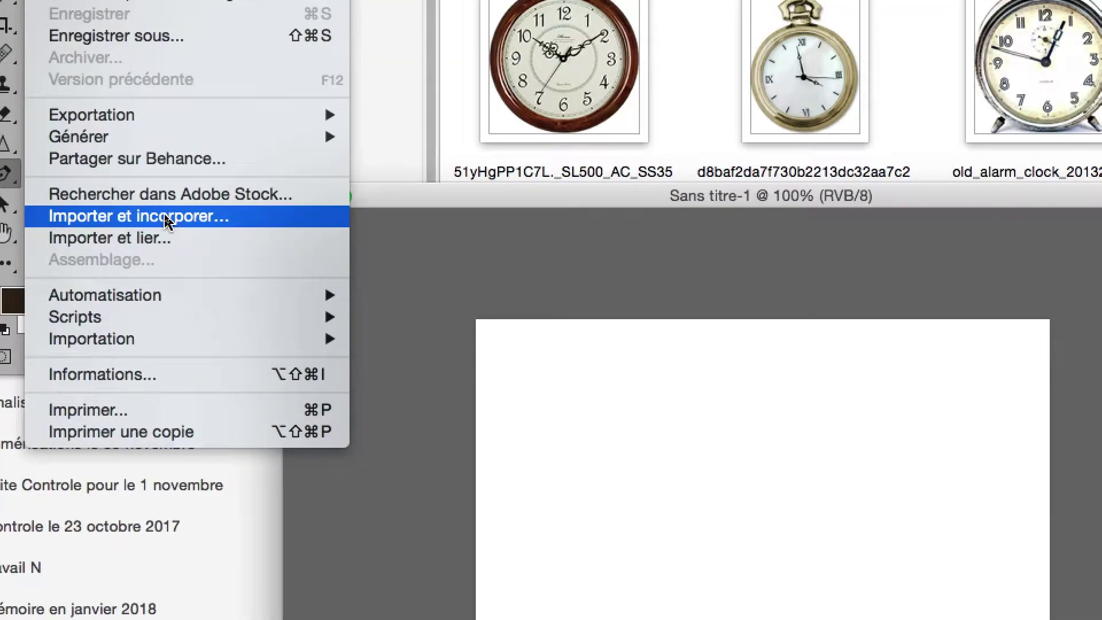
click(166, 218)
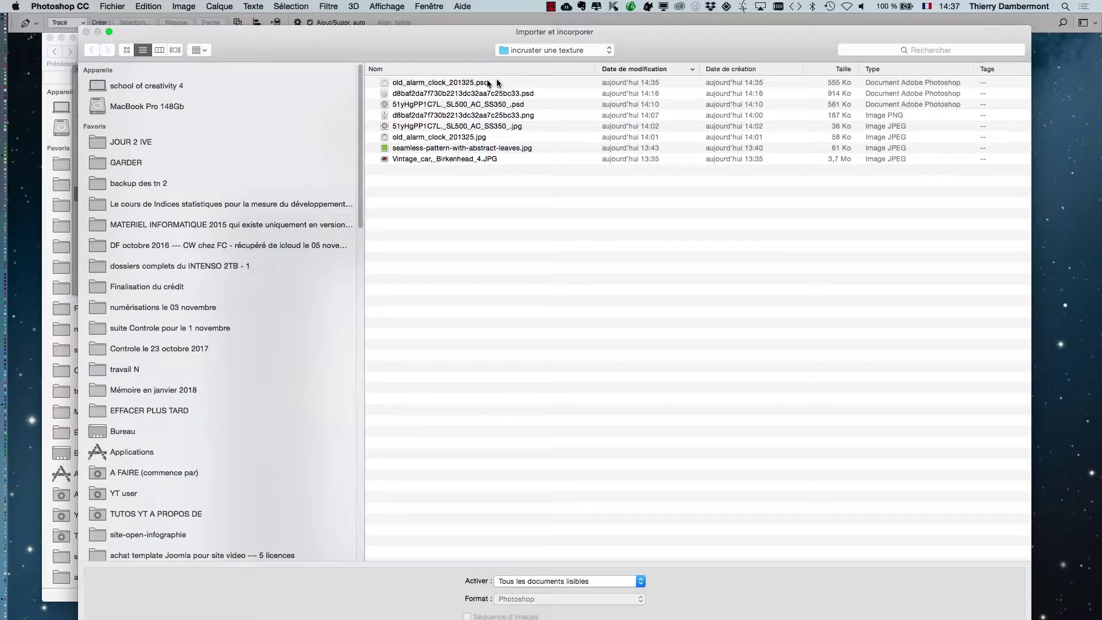
click(127, 50)
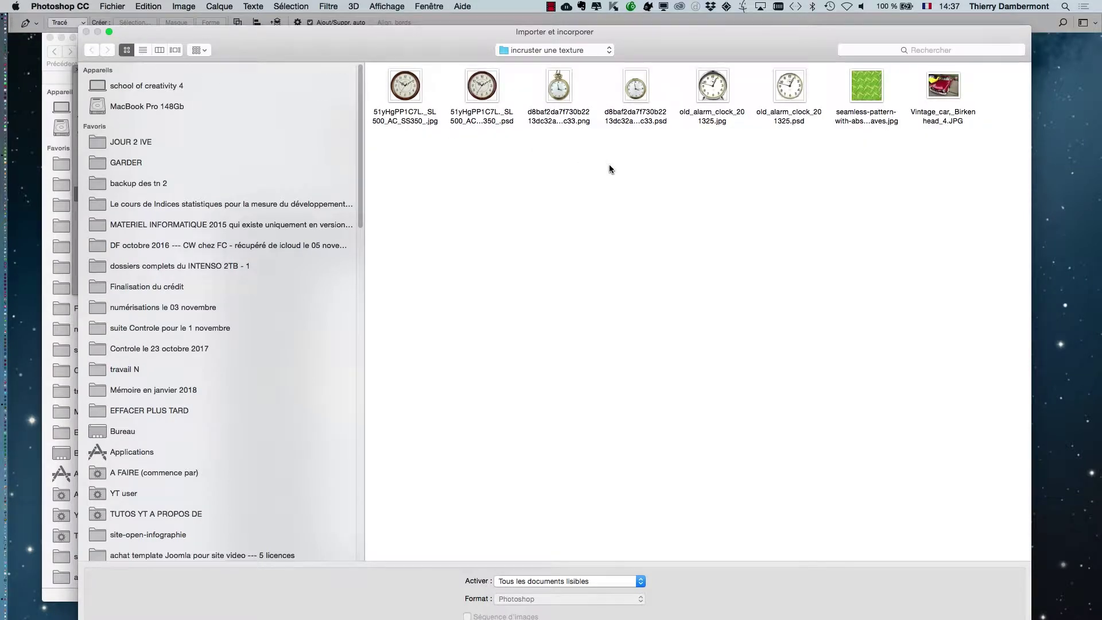
click(490, 99)
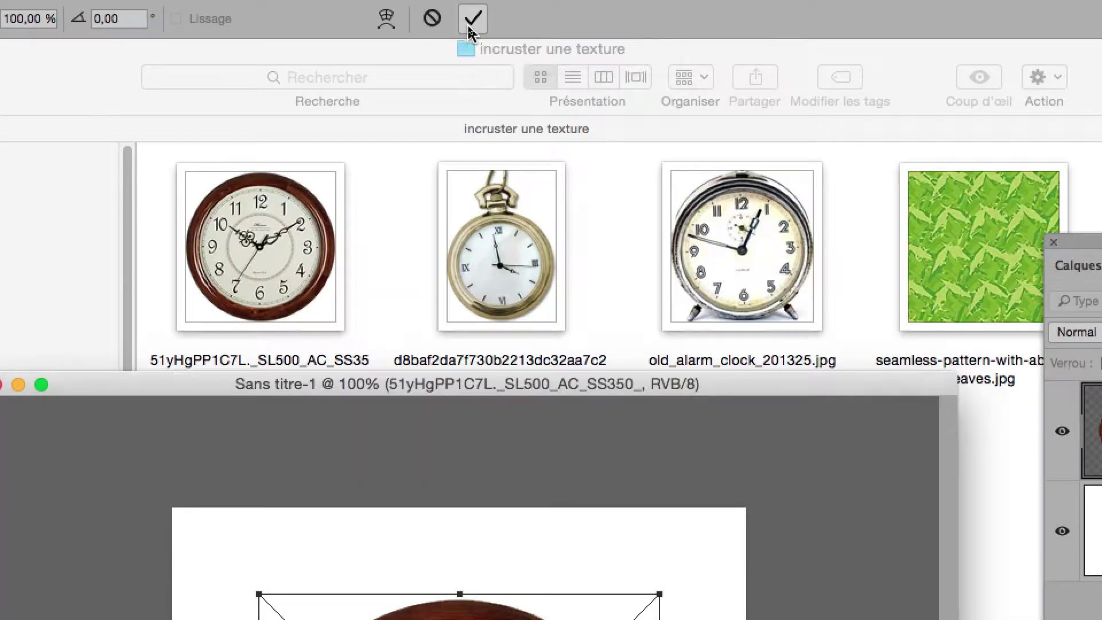
click(470, 23)
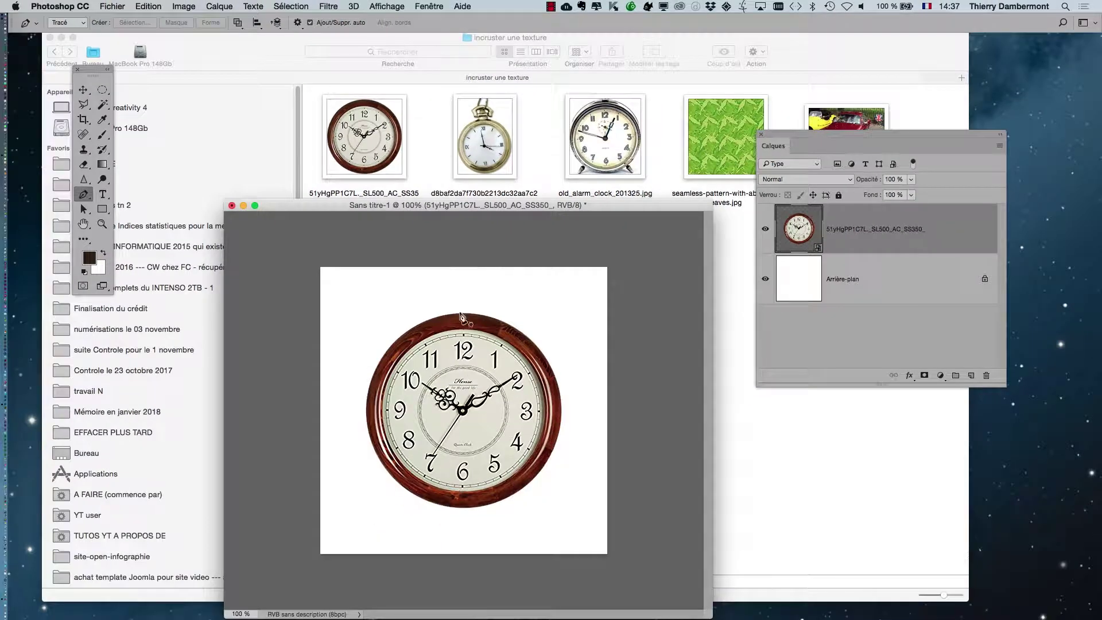
Step: Place the pocket watch file d8baf2da7f730b2213dc32aa7c25bc33.psd as an embedded object over the wall clock
click(109, 6)
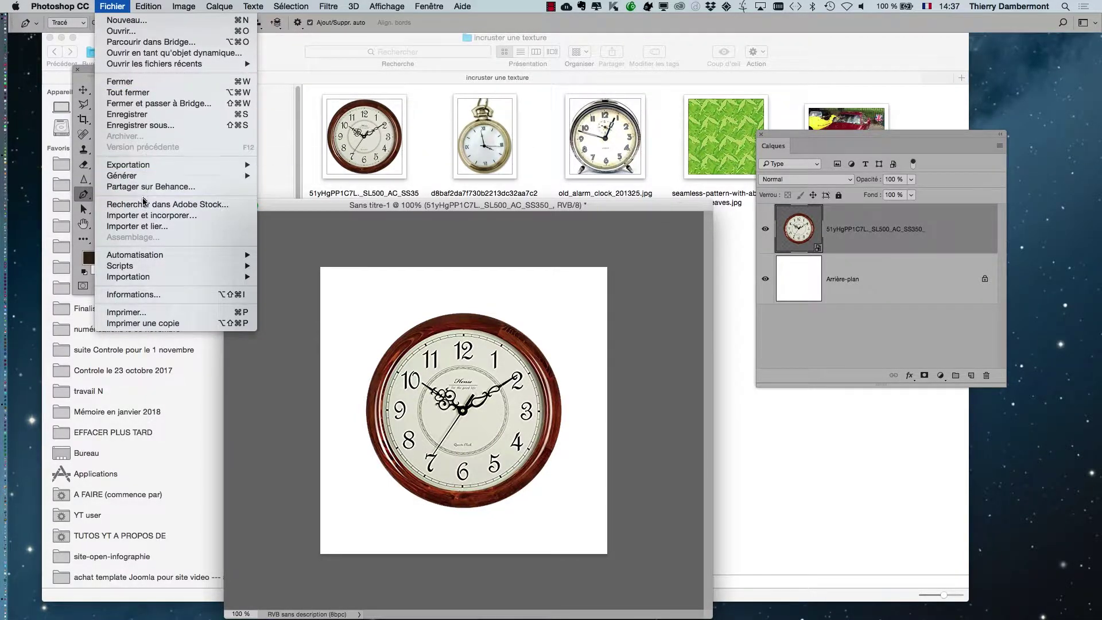
click(148, 216)
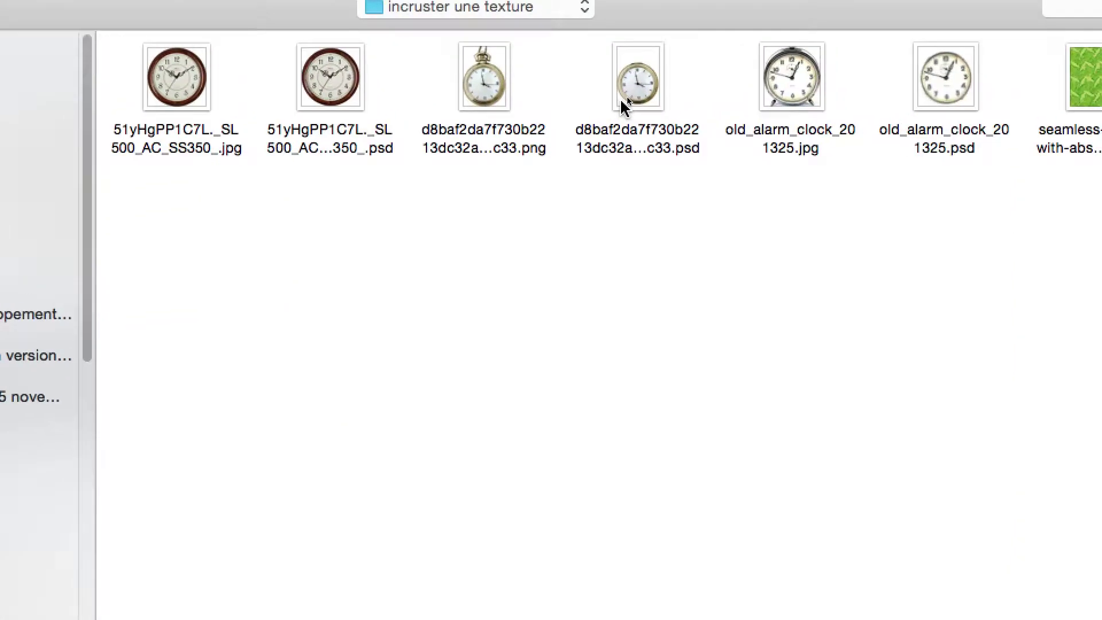
click(621, 99)
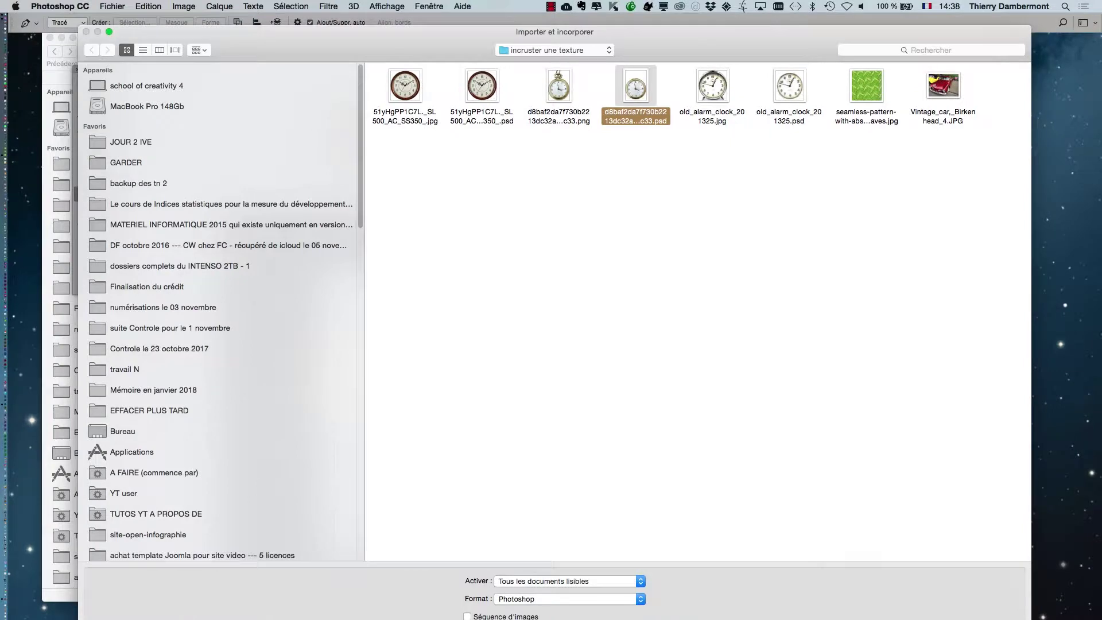
key(Return)
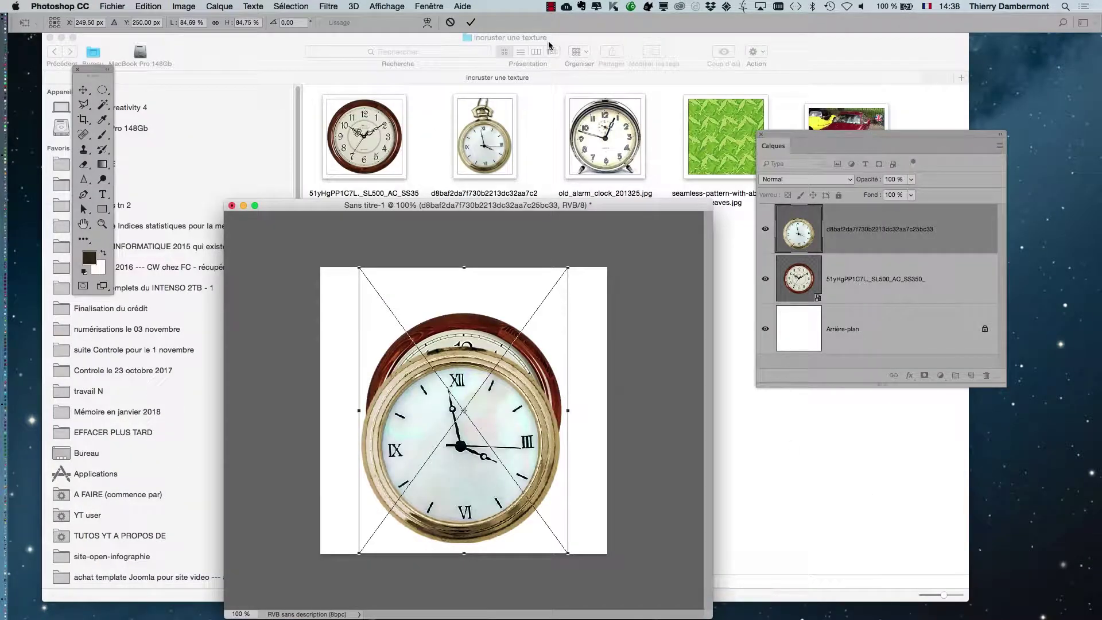
click(470, 23)
key(p)
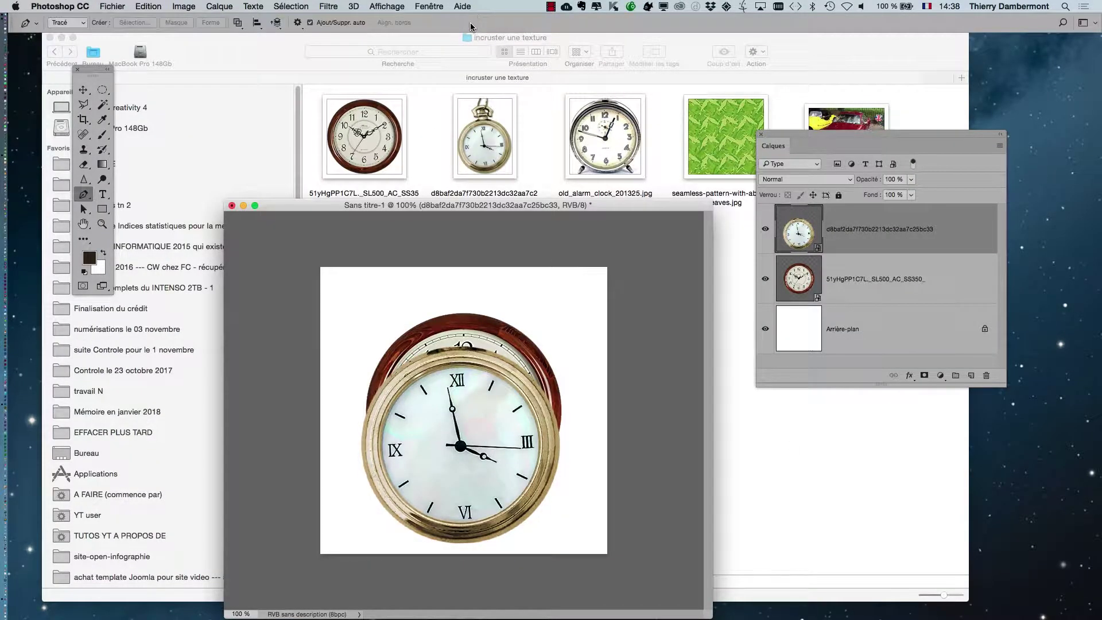
Step: Place old_alarm_clock_201325.psd as an embedded object above the other two clocks
click(112, 7)
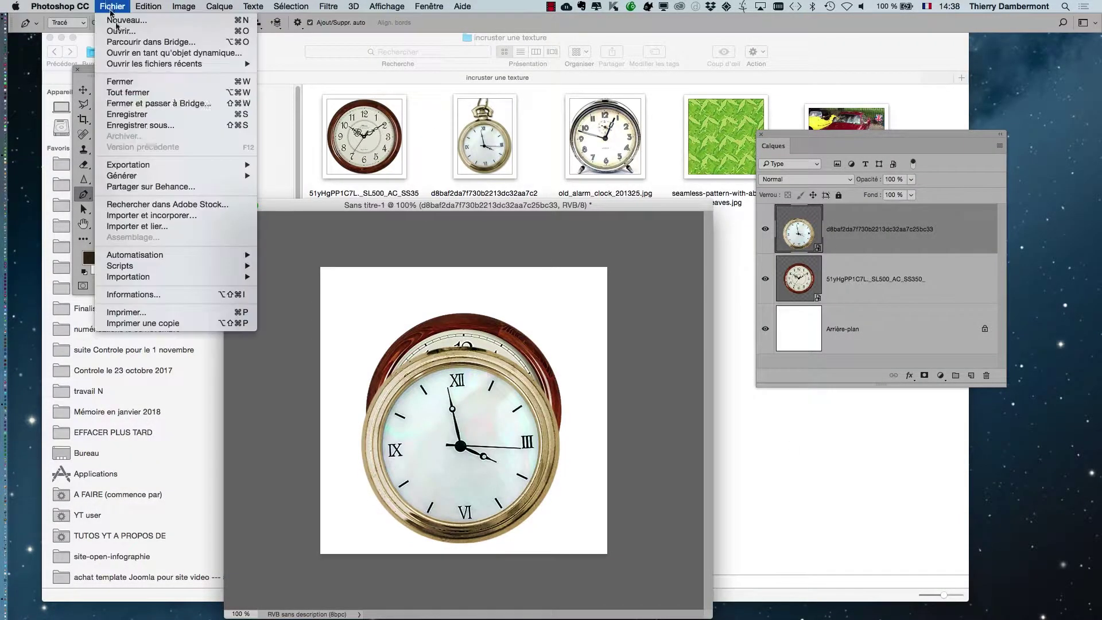
click(165, 216)
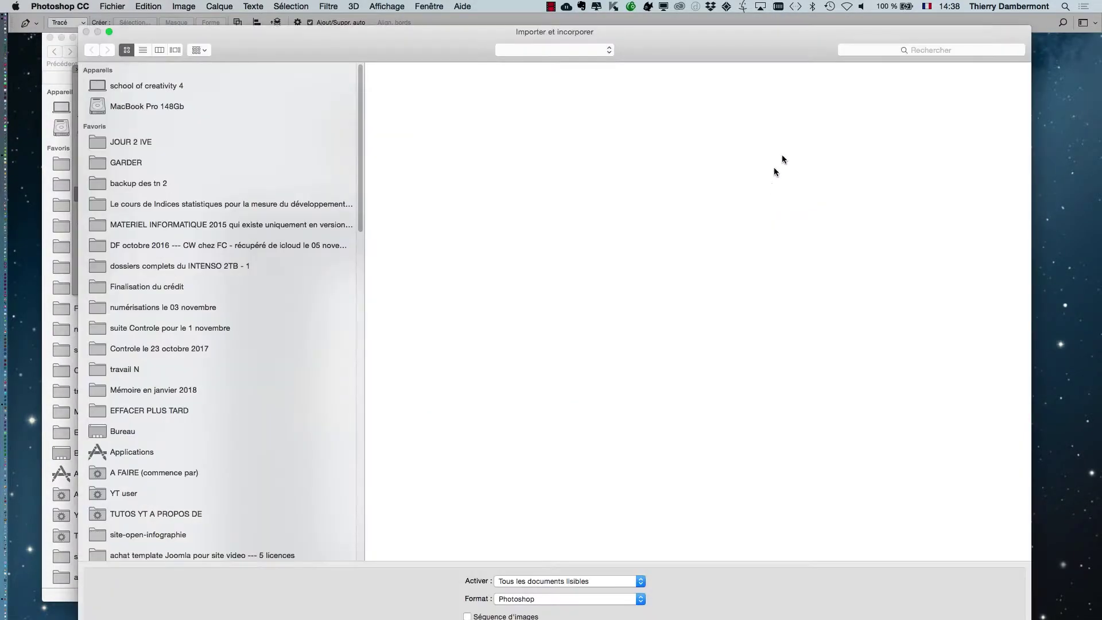
click(794, 97)
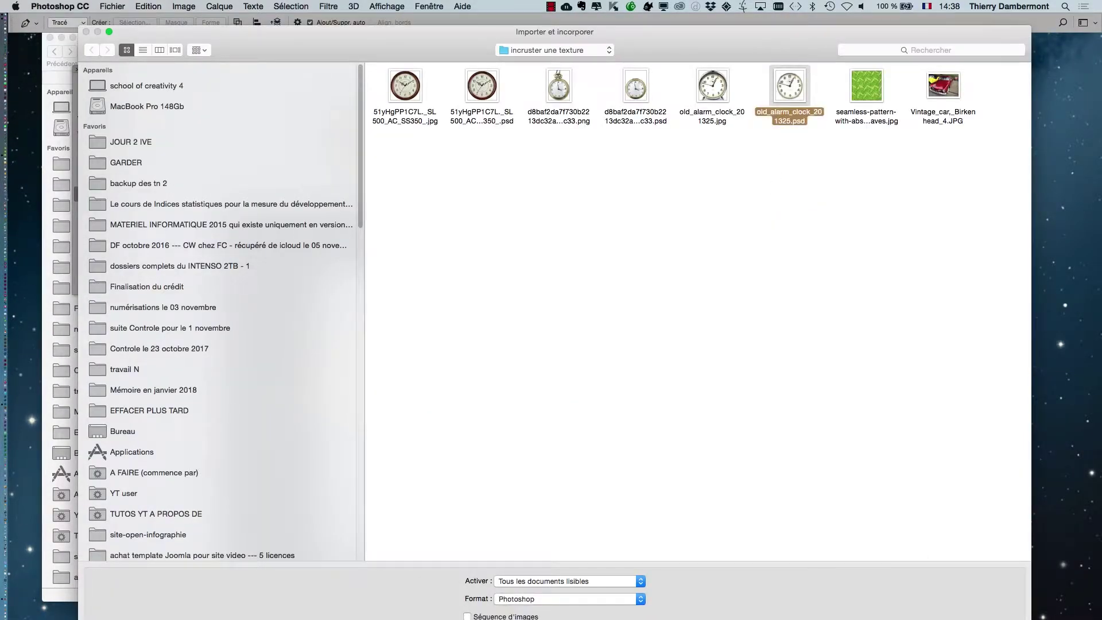
key(Return)
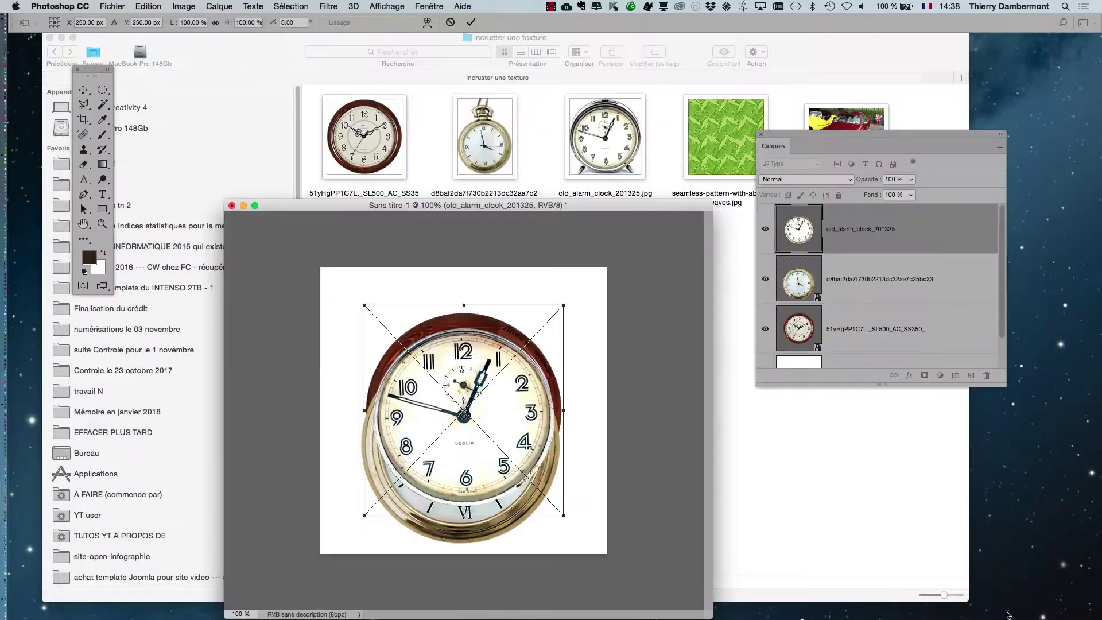
click(470, 22)
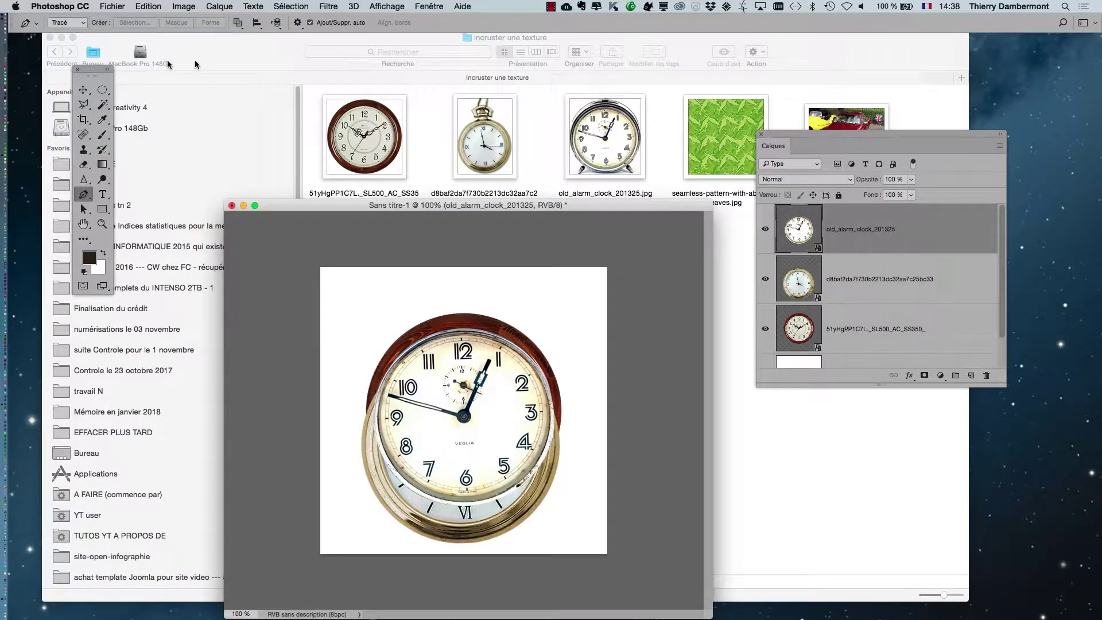
Step: In full-screen mode, move the alarm clock to the canvas's upper left, the pocket watch to its lower left and the wooden clock to its upper right
click(83, 90)
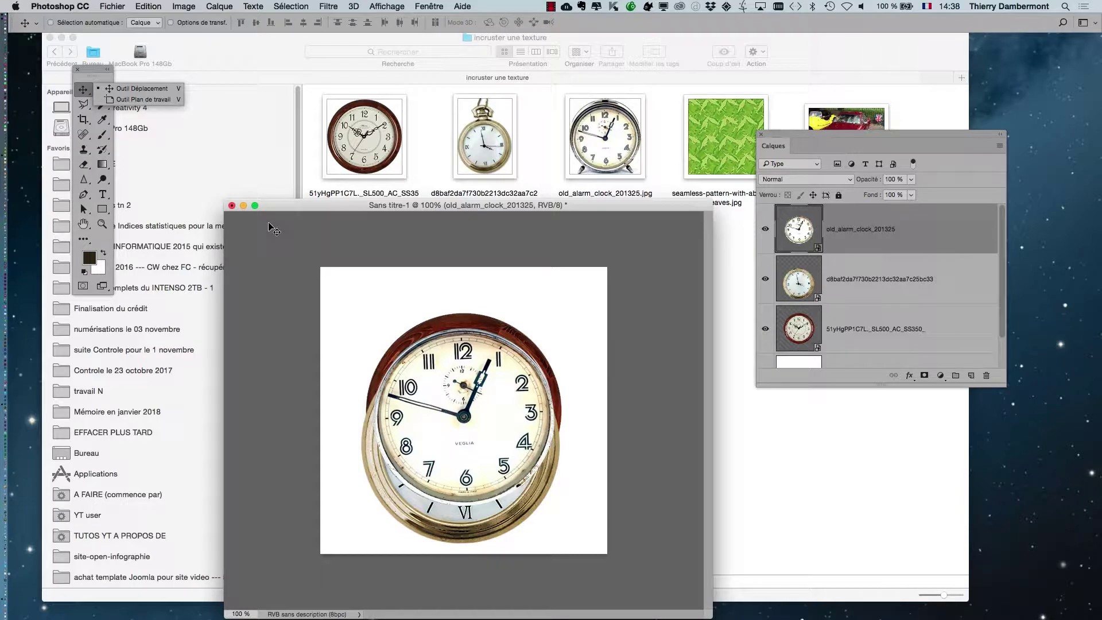
key(f)
drag(651, 429, 545, 368)
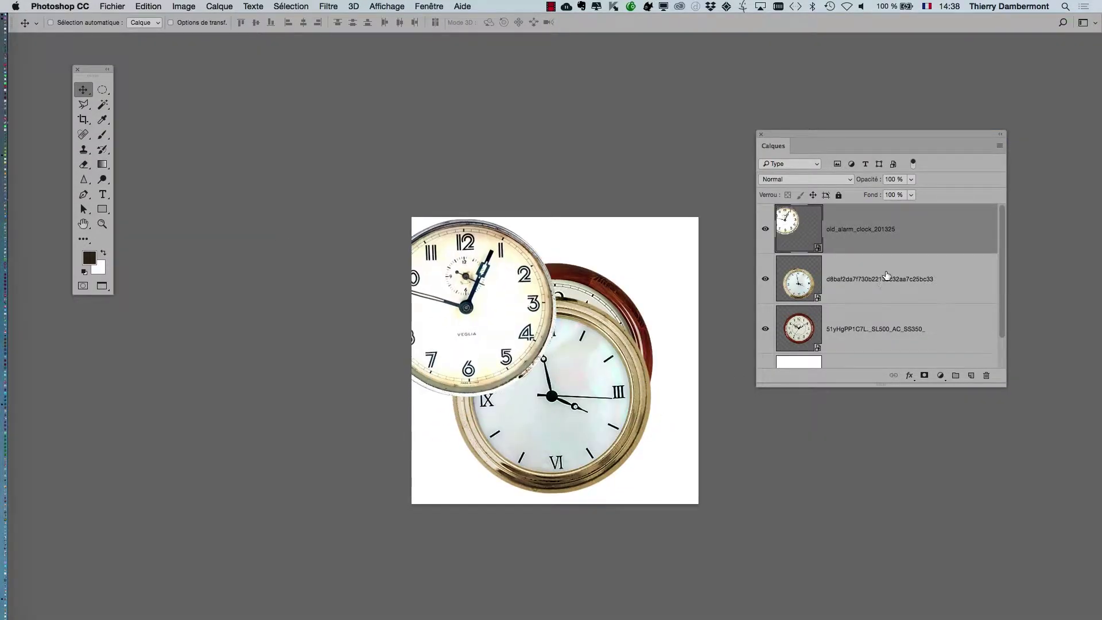
super+click(639, 381)
drag(545, 428, 498, 475)
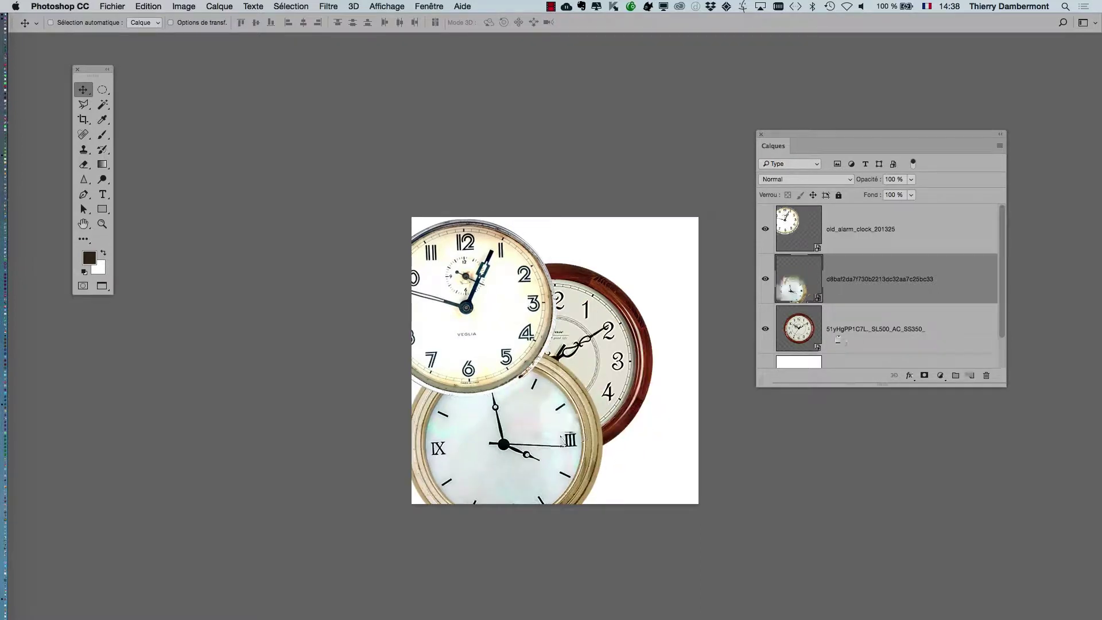
super+click(634, 347)
drag(645, 326, 677, 299)
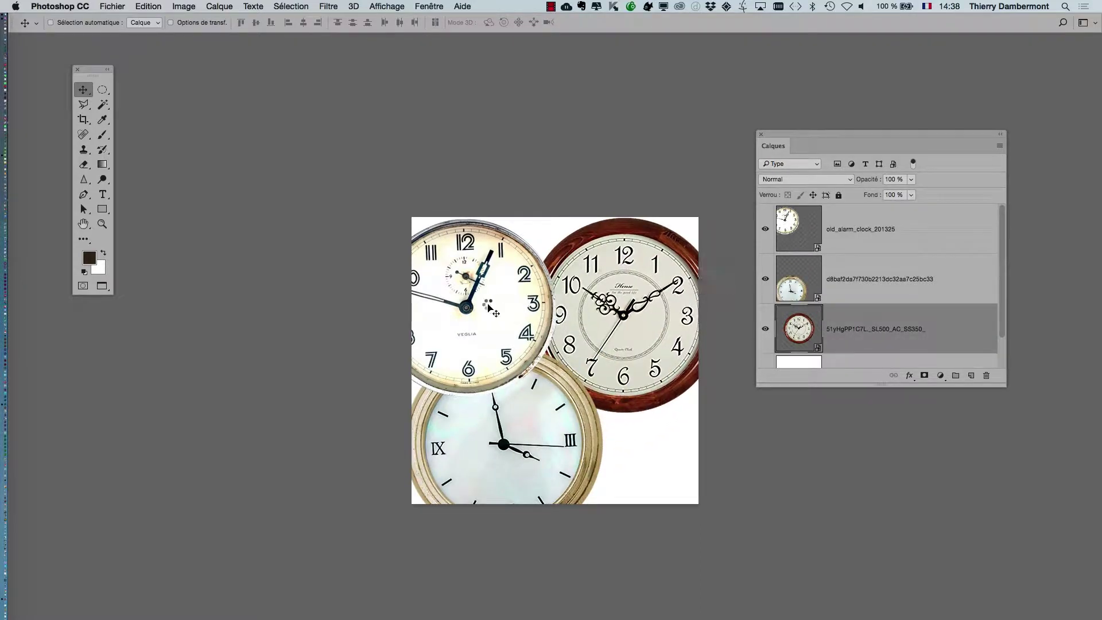
Step: Fine-tune the clocks' positions, bringing the alarm clock and pocket watch fully inside the canvas's left edge
drag(492, 308, 512, 293)
click(851, 290)
click(843, 231)
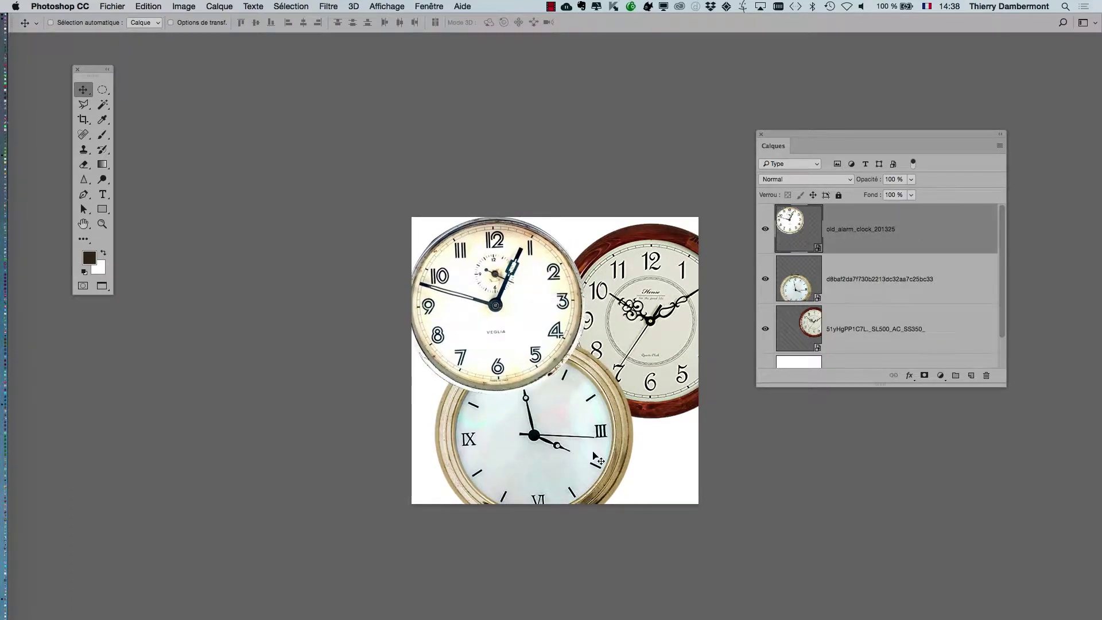
Step: Move the Layers panel away from the canvas and enlarge the canvas evenly around its centre with the Crop tool, so all three clocks fit entirely
key(super)
drag(574, 280, 506, 241)
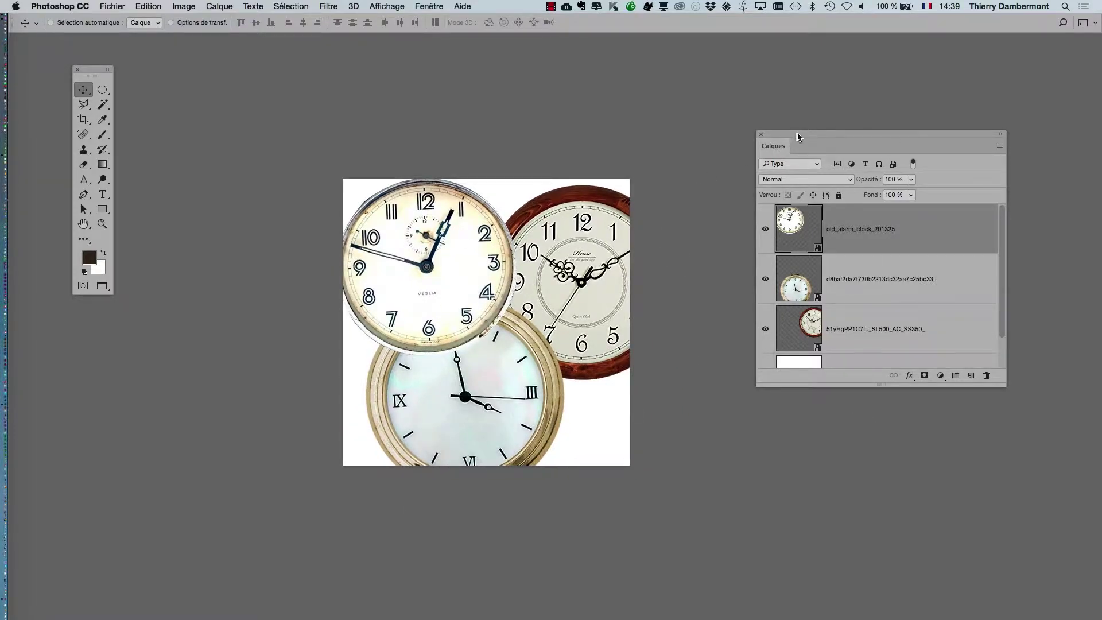
drag(797, 137, 864, 136)
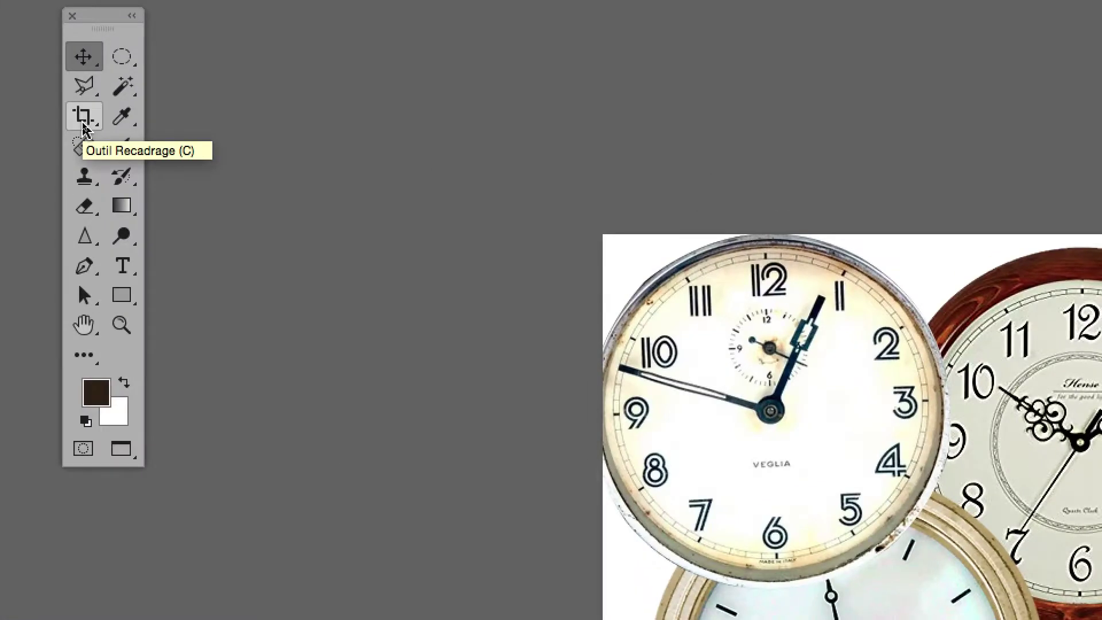
click(83, 125)
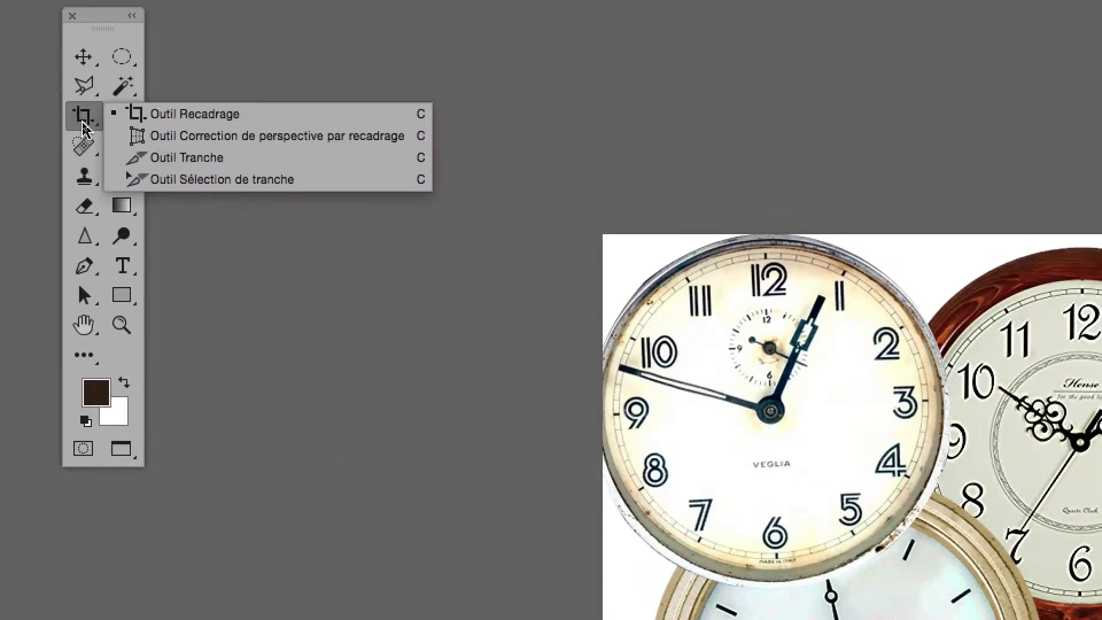
click(135, 114)
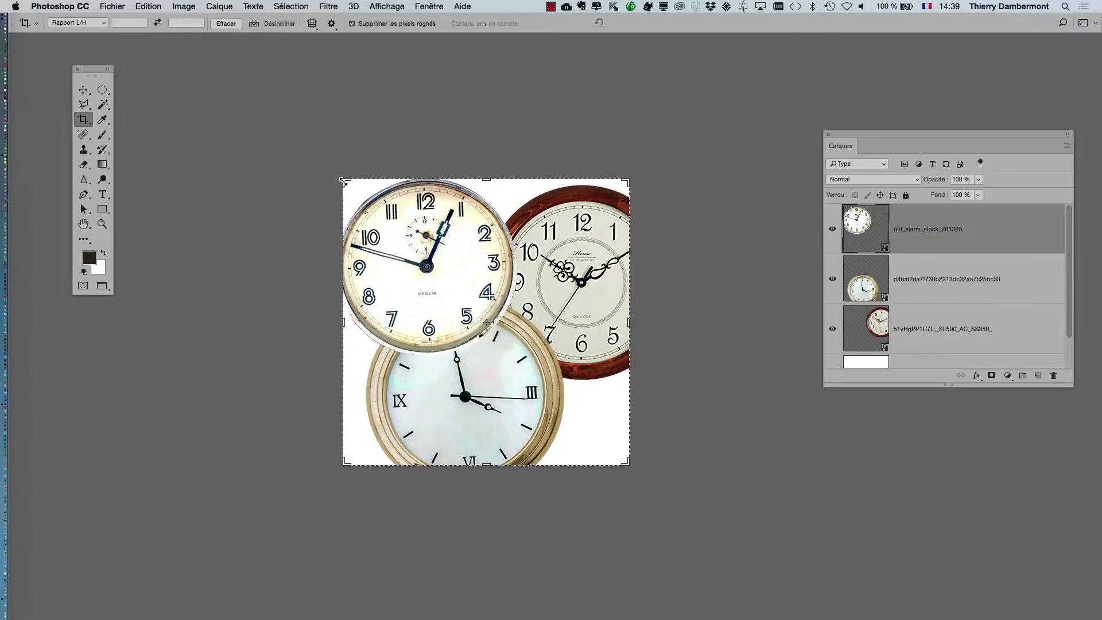
drag(345, 184, 224, 102)
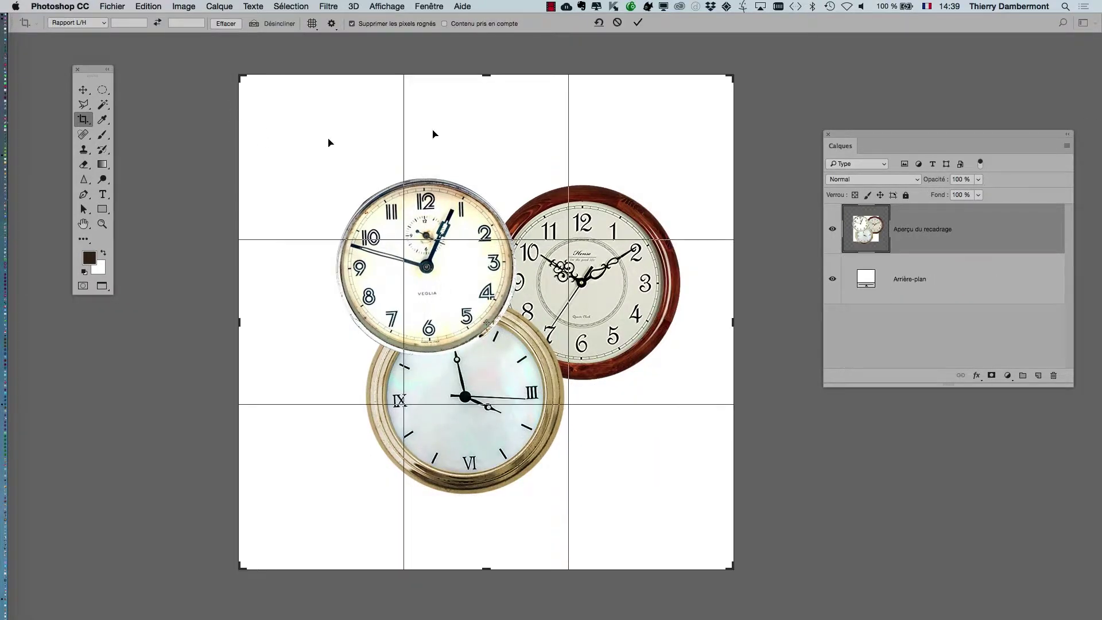
click(637, 23)
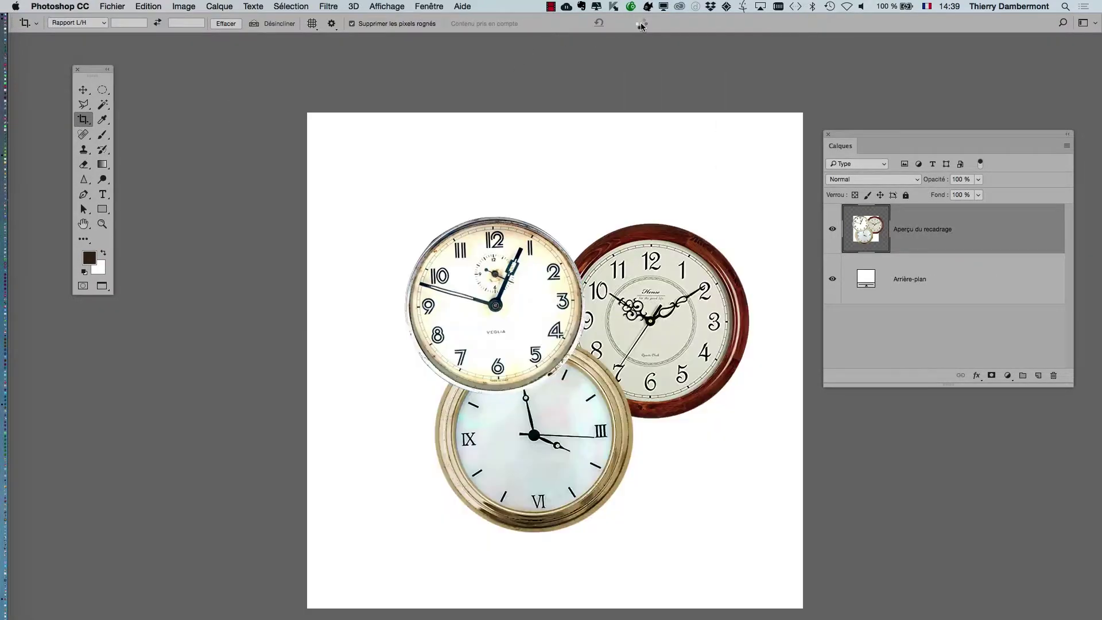
Step: Recentre the image and lengthen the Layers panel to show all four layers
drag(560, 261, 531, 236)
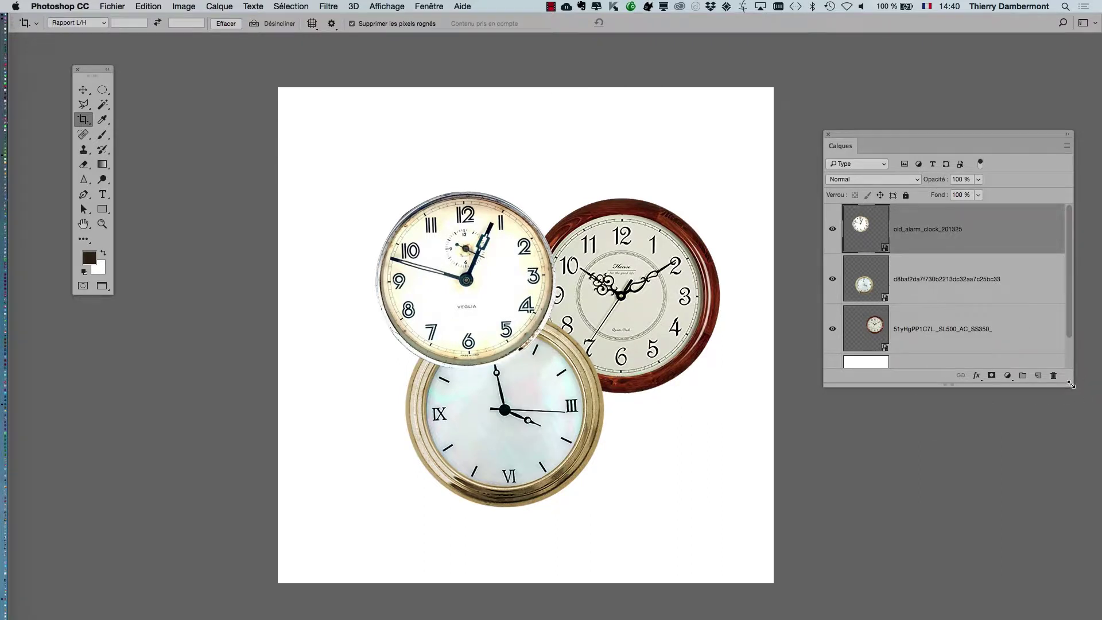
drag(1071, 384, 1075, 519)
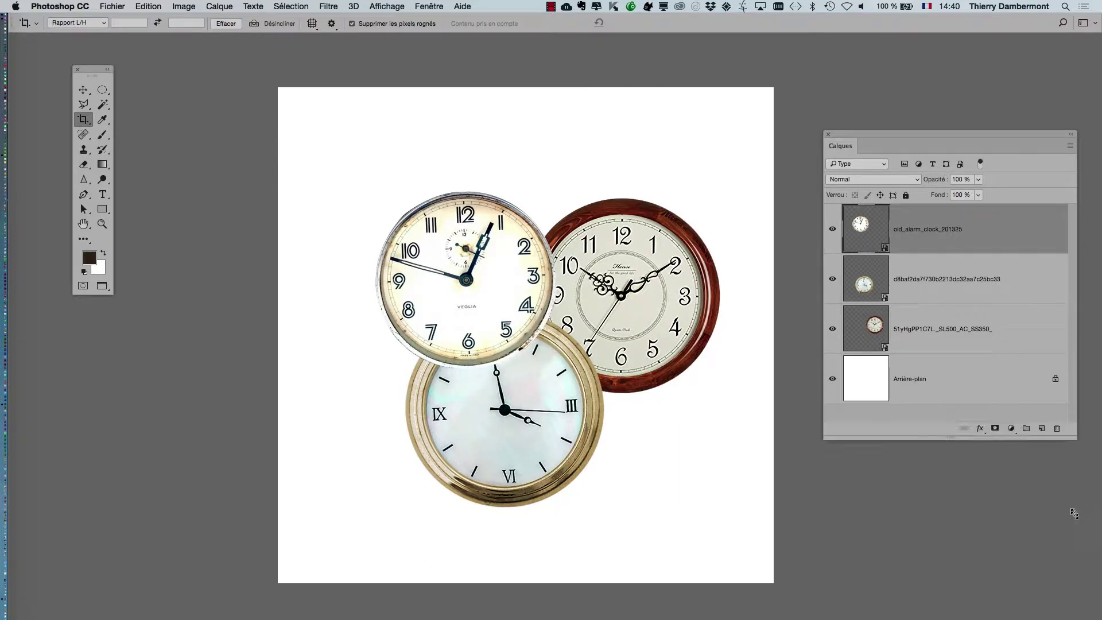
Step: Switch to the Move tool and turn on its automatic selection of layers
click(84, 90)
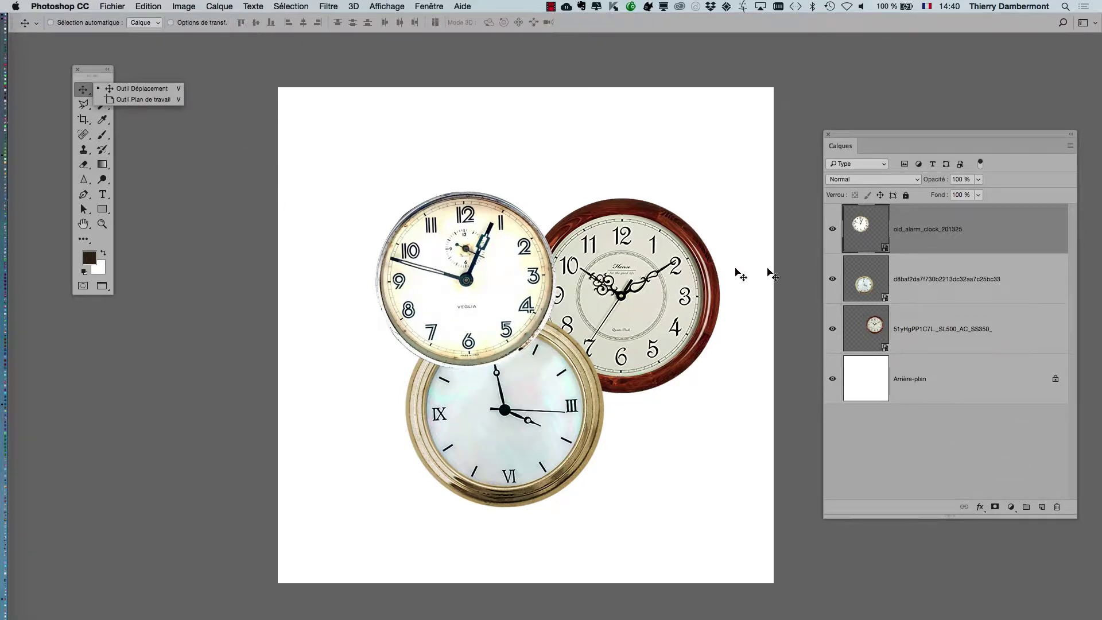
click(854, 284)
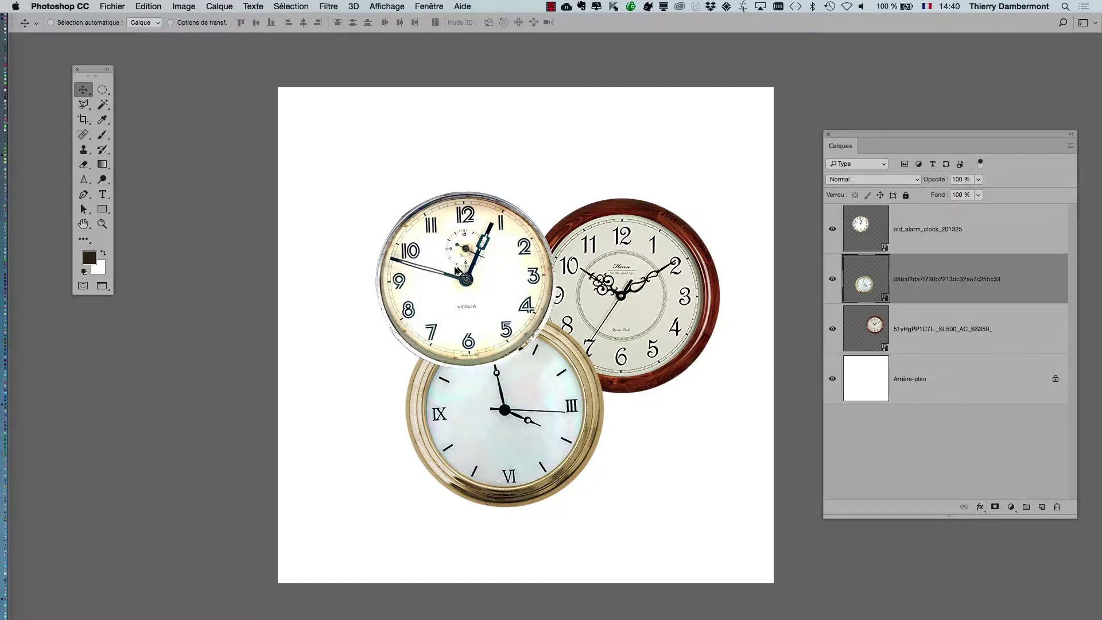
click(921, 239)
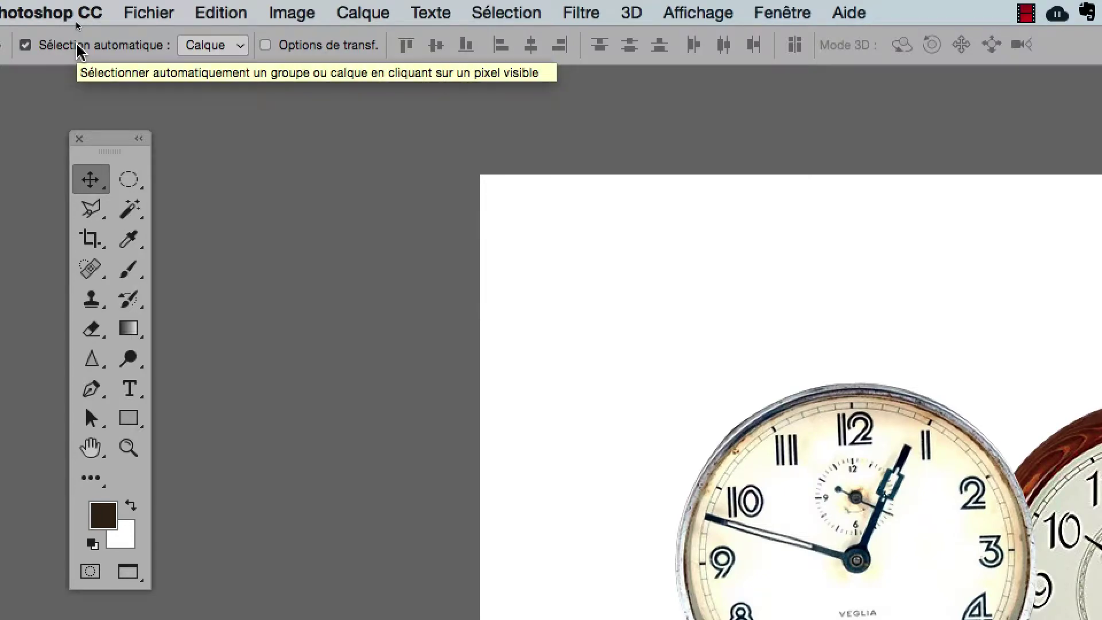
click(78, 44)
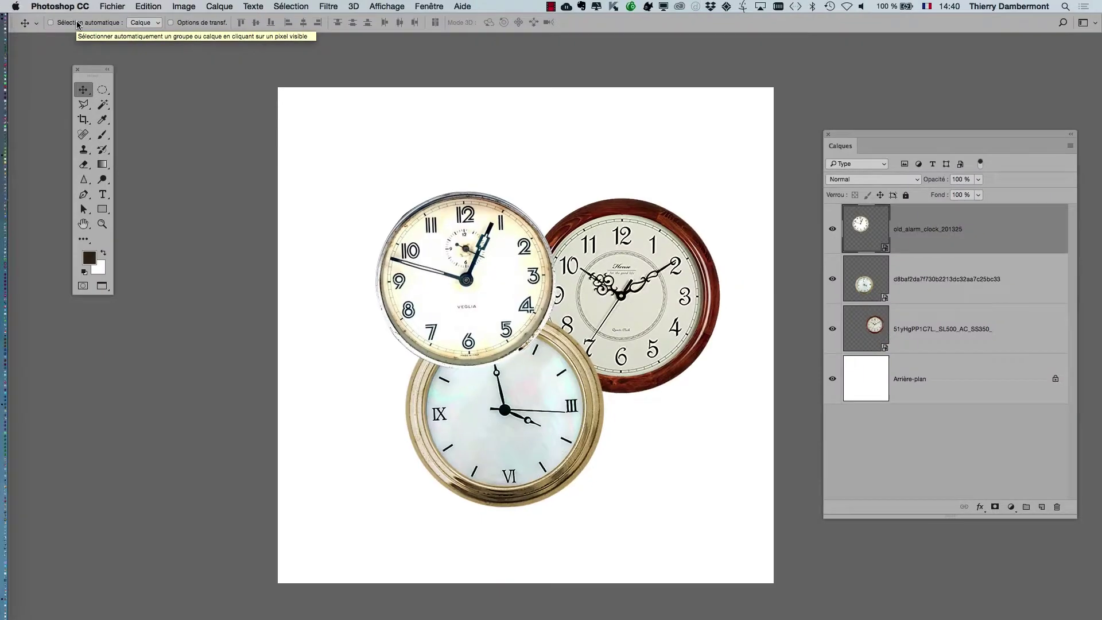
click(77, 25)
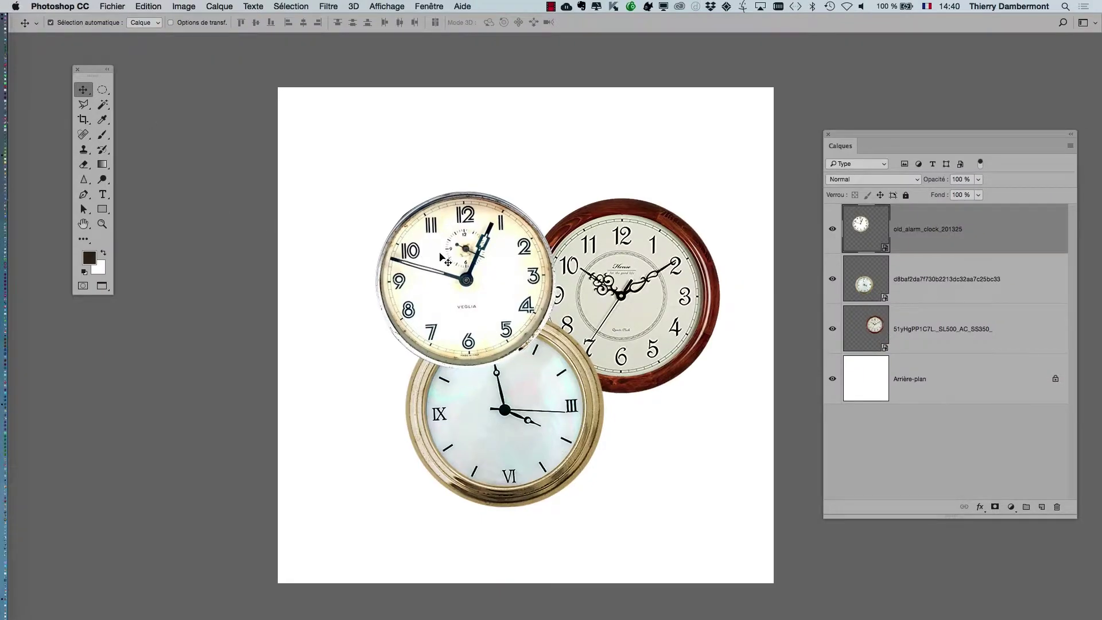
Step: Move the alarm clock towards the canvas's upper left and shift the wooden clock and pocket watch clear of it
drag(446, 258, 376, 213)
drag(594, 273, 622, 209)
drag(540, 376, 557, 427)
drag(598, 319, 548, 358)
click(539, 395)
drag(539, 396, 548, 345)
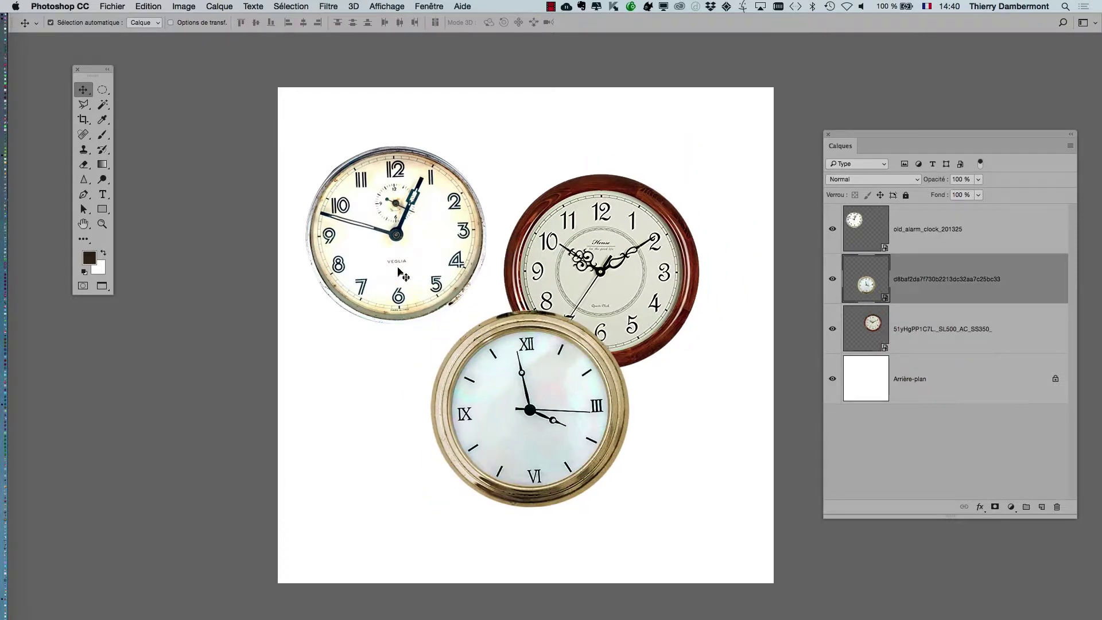
Step: Regroup the clocks so the alarm clock overlaps the wooden clock at the upper right and the pocket watch below
mouse_move(398, 273)
mouse_down()
mouse_move(441, 277)
mouse_move(473, 303)
mouse_move(402, 276)
mouse_move(415, 279)
mouse_up()
drag(539, 388, 486, 421)
drag(594, 322, 622, 295)
drag(447, 261, 487, 279)
drag(490, 412, 500, 376)
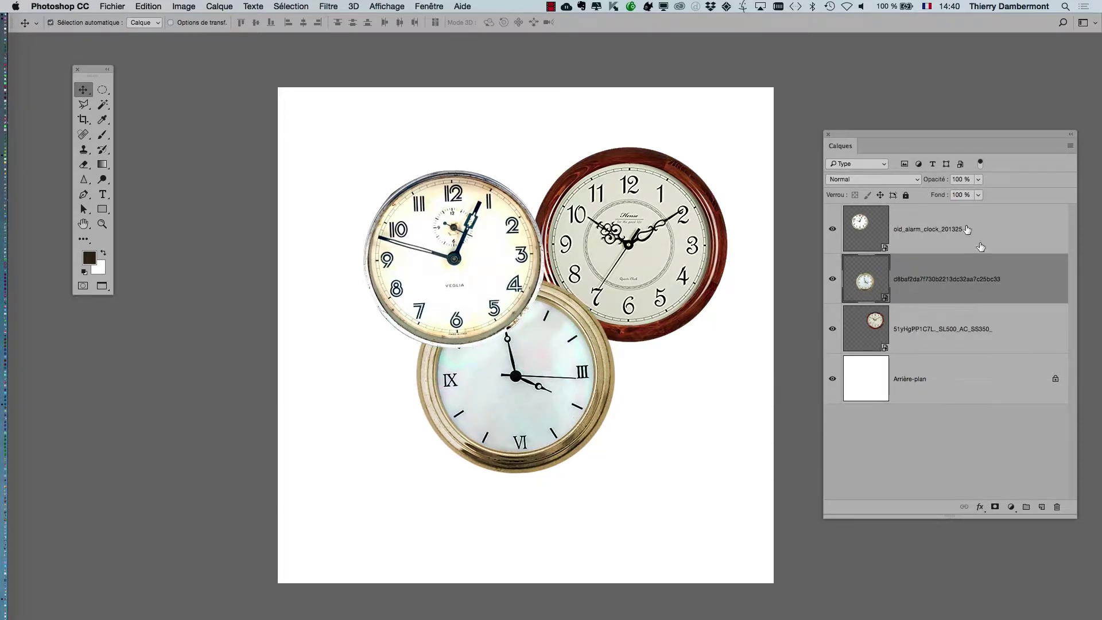
click(950, 233)
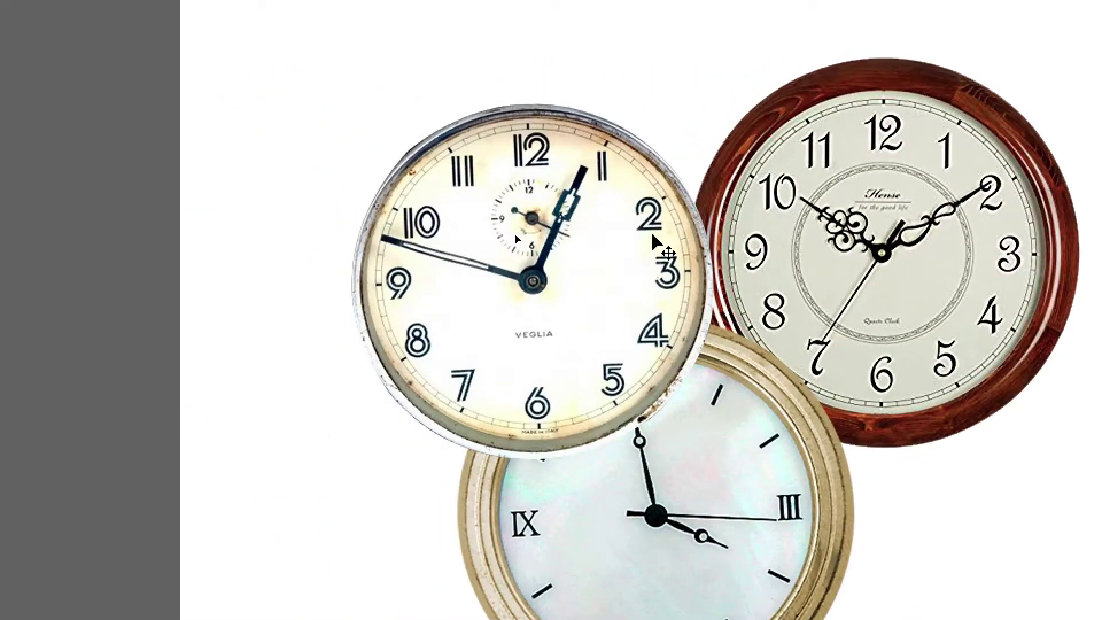
drag(654, 241, 709, 232)
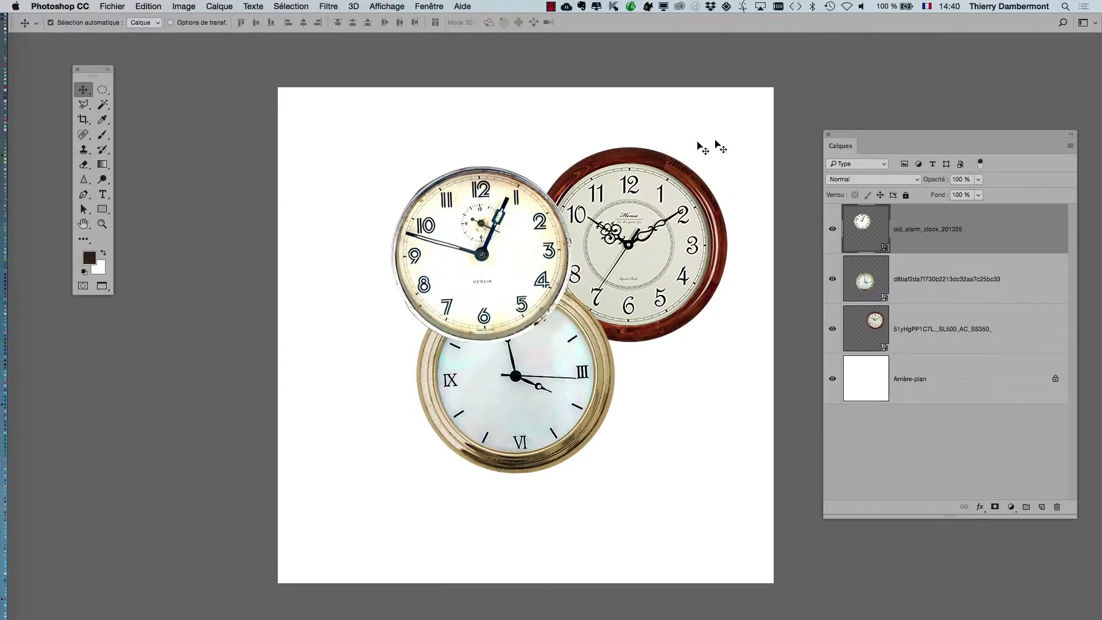
Step: Reposition the Layers panel and add a drop shadow (Ombre portée) effect to the alarm clock layer, keeping the clock in view
drag(859, 135, 830, 71)
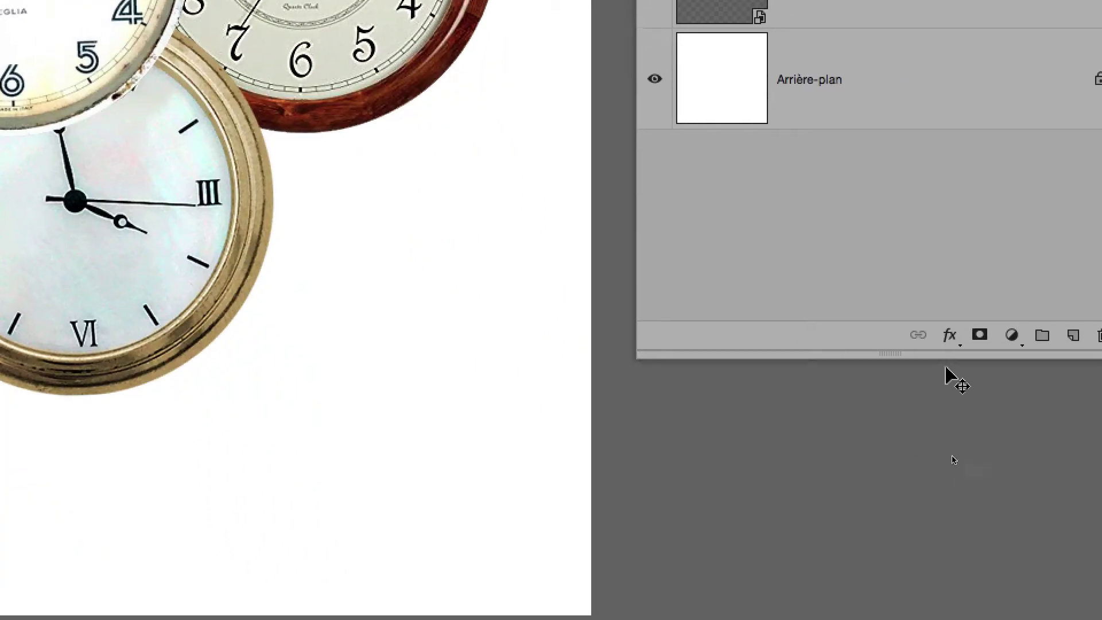
click(946, 353)
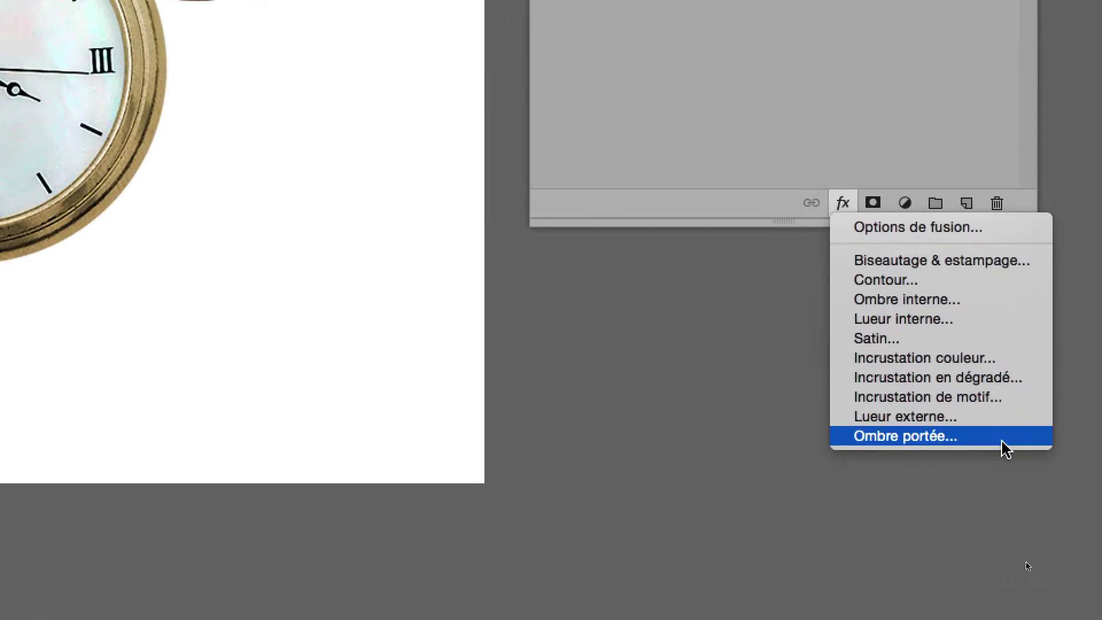
click(998, 441)
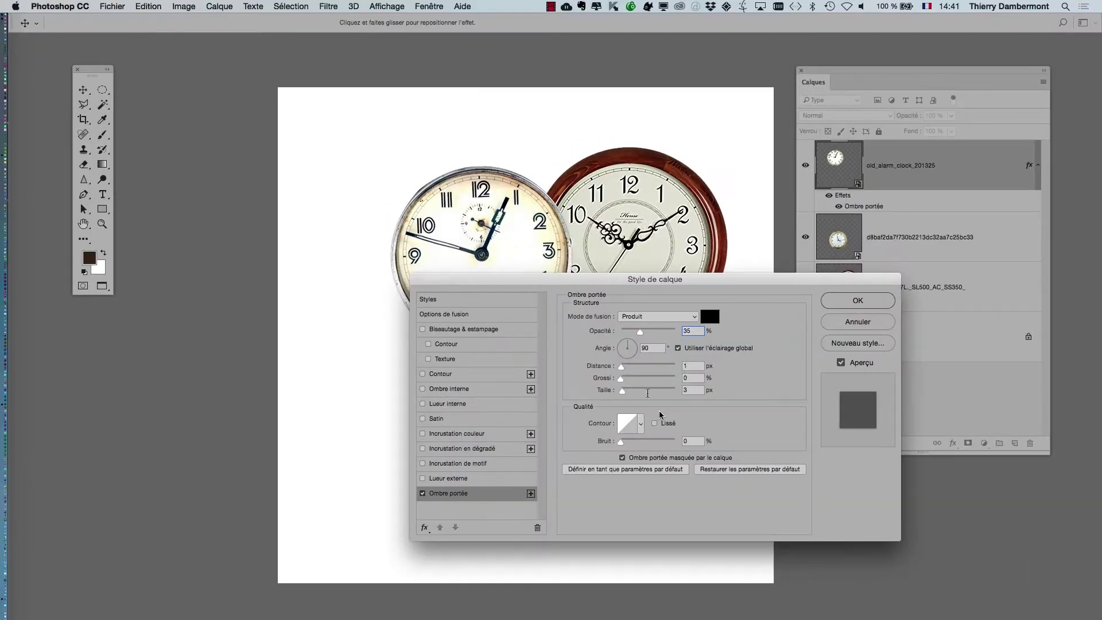
drag(579, 279, 733, 149)
drag(489, 221, 331, 166)
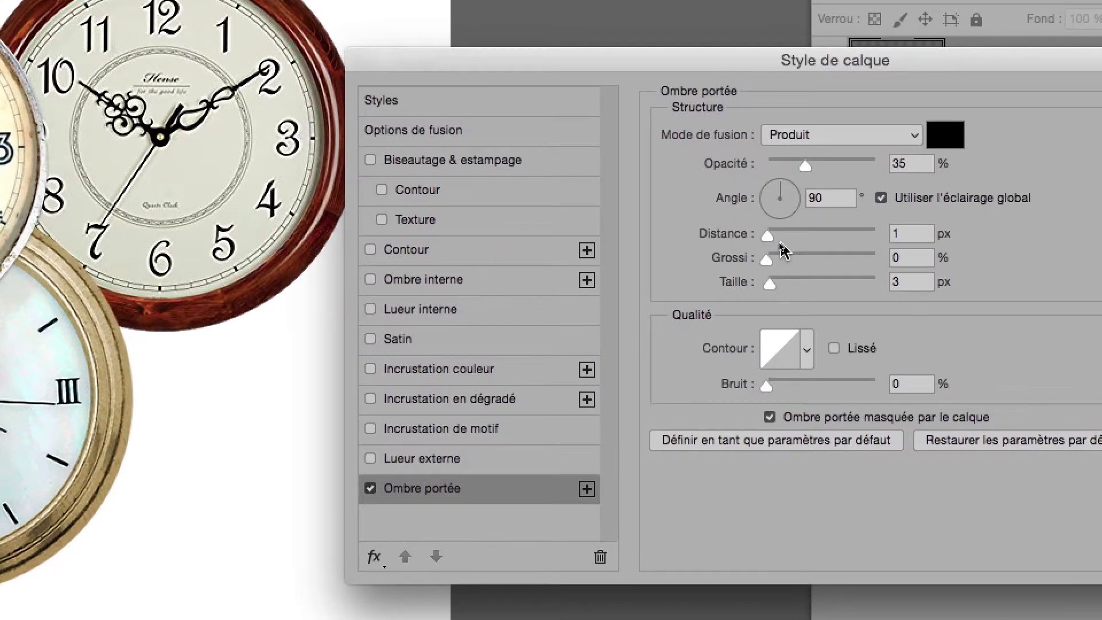
Step: Set the alarm clock's drop shadow to 11 px distance, 7% spread, 21 px size and 43% opacity, and apply it
drag(777, 240, 780, 244)
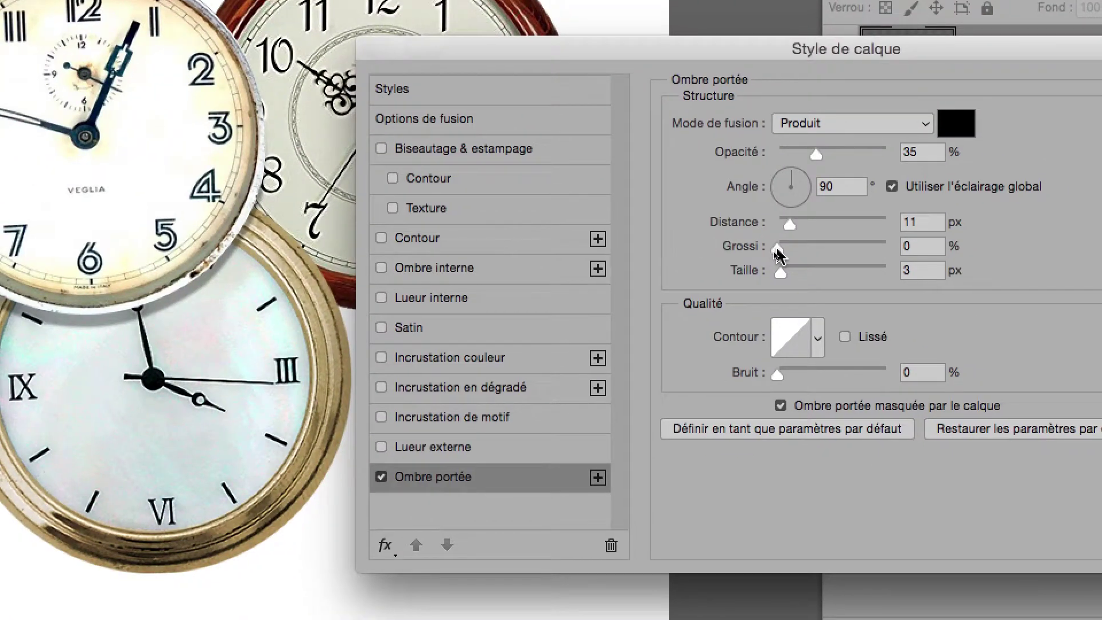
mouse_move(776, 245)
mouse_down()
mouse_move(787, 276)
mouse_move(789, 264)
mouse_up()
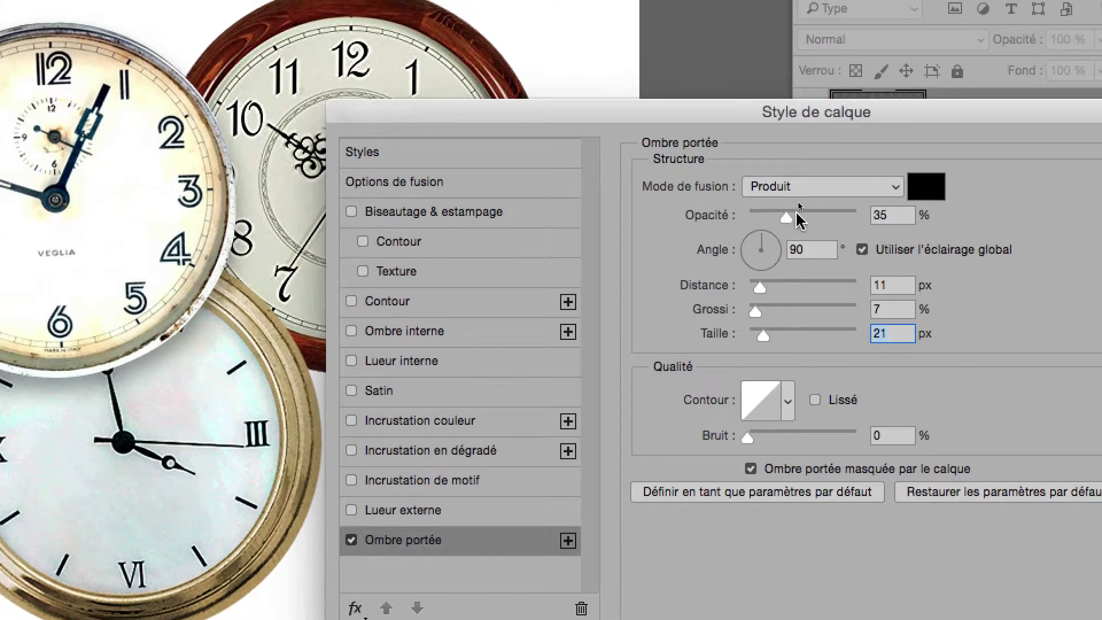
drag(806, 190, 795, 214)
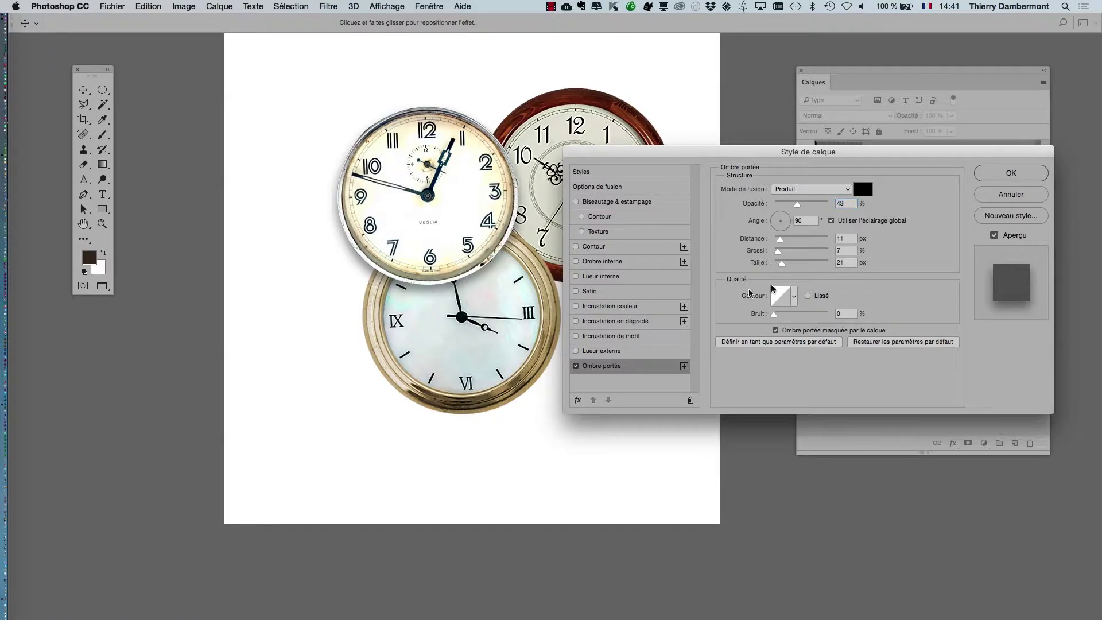
drag(829, 151, 791, 308)
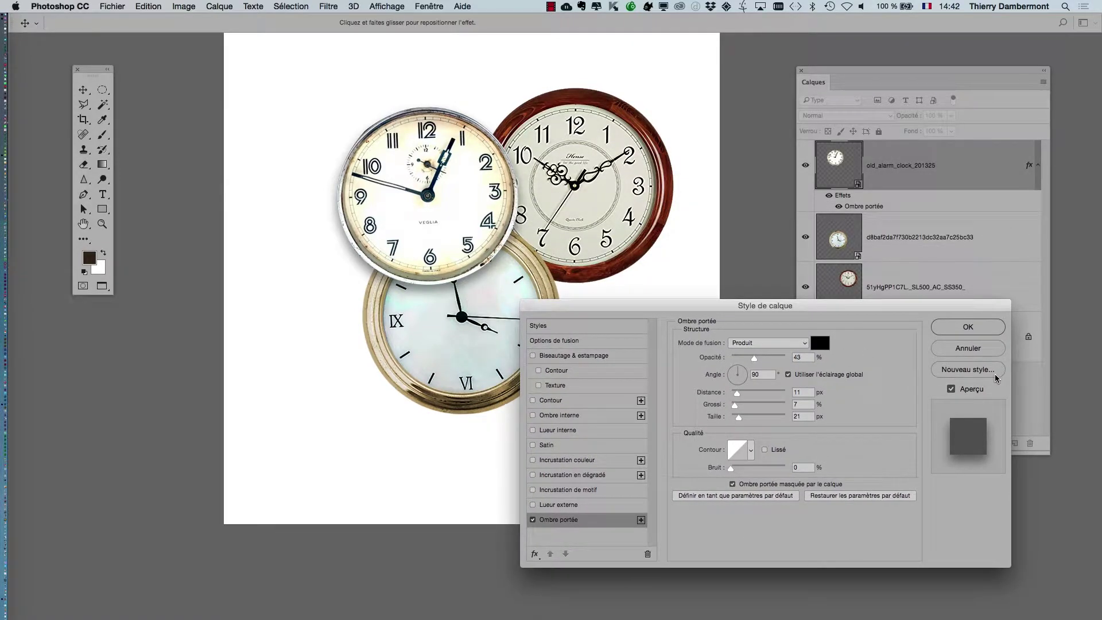
key(alt)
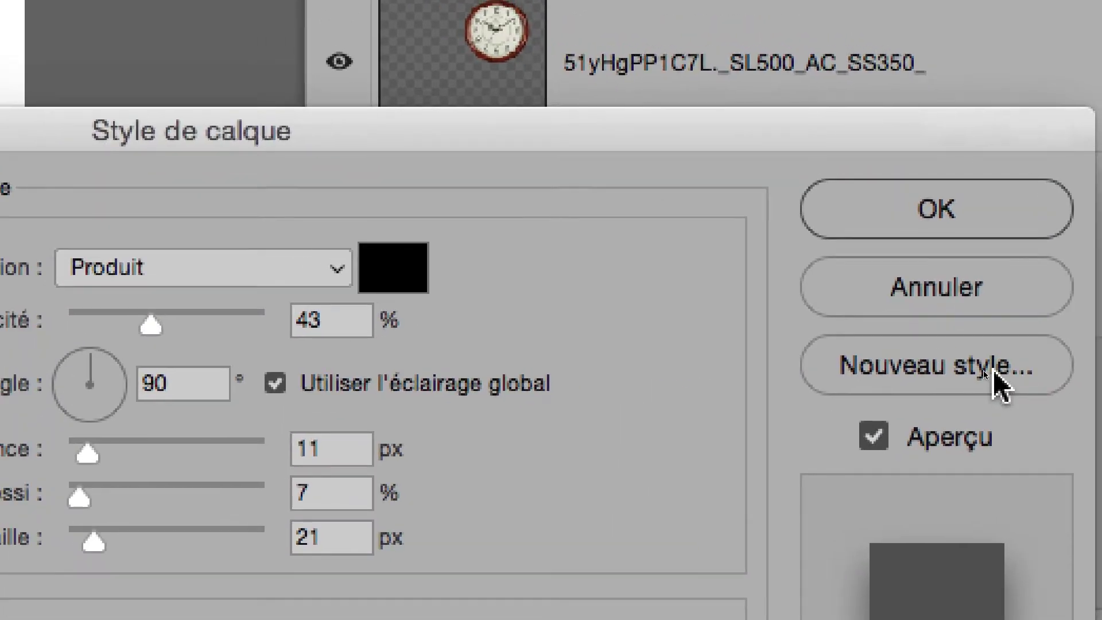
key(alt)
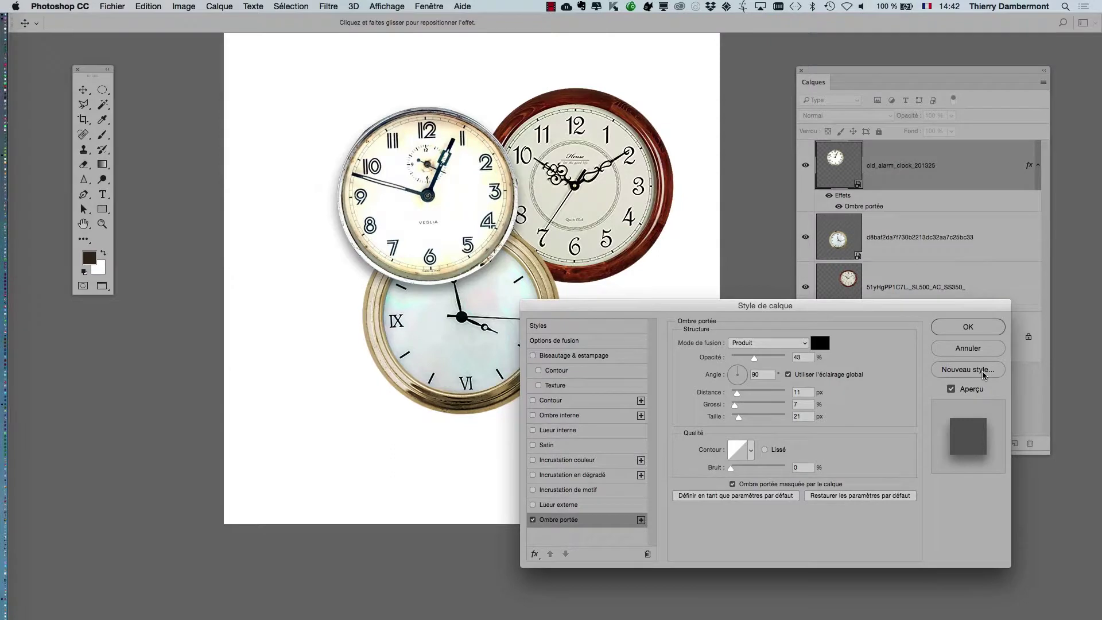
click(967, 326)
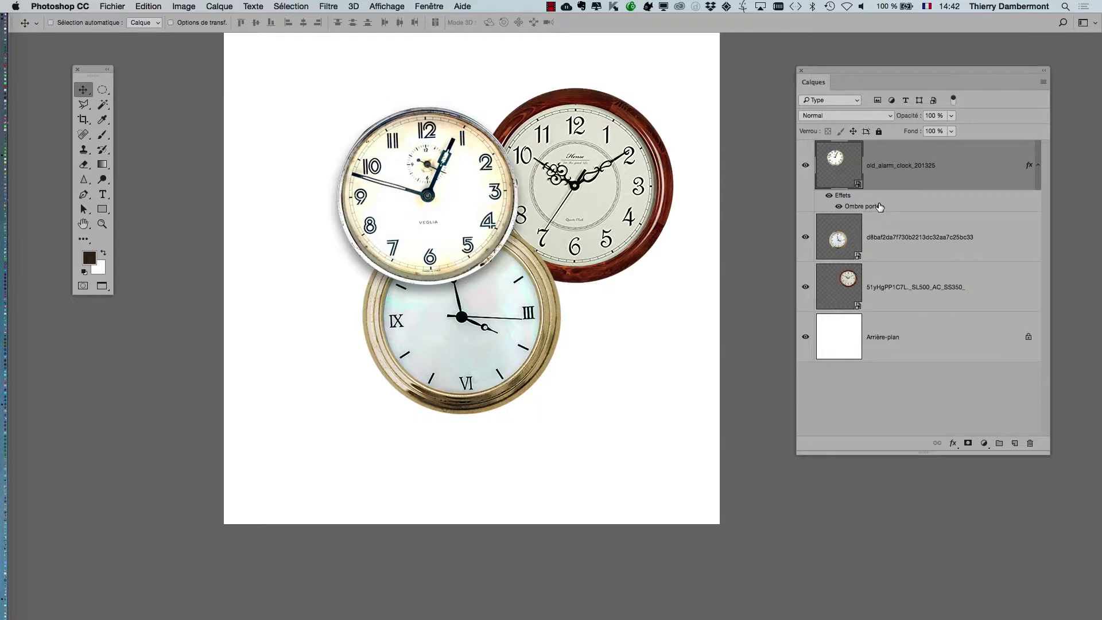
Step: Show the Styles panel, detach it from its group, and enlarge it beside the Layers panel
scroll(624, 168, right, 5)
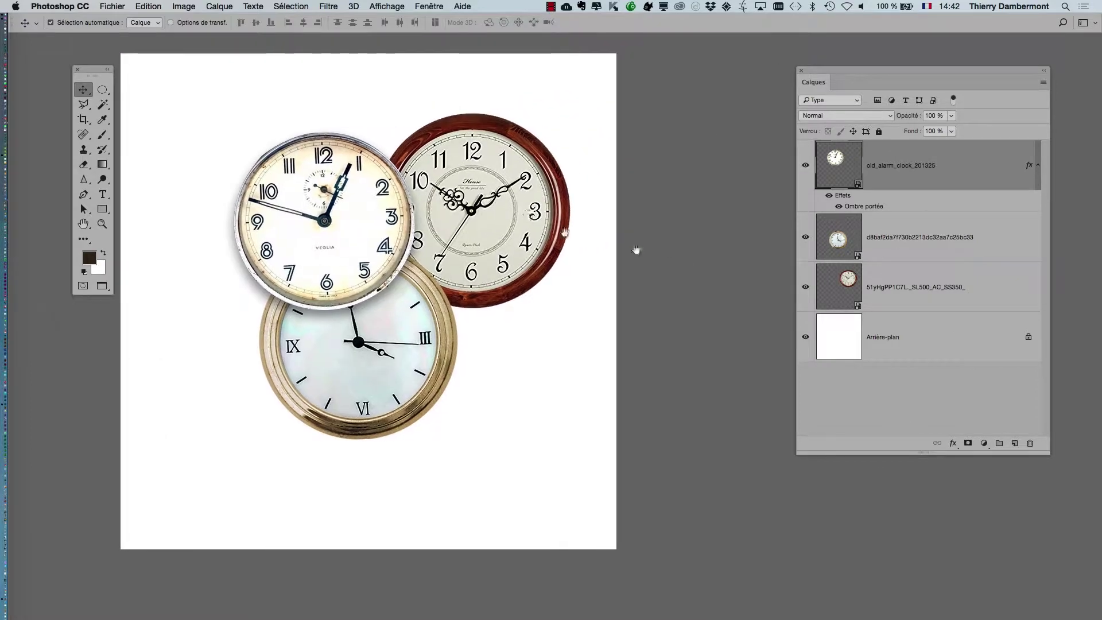
click(442, 8)
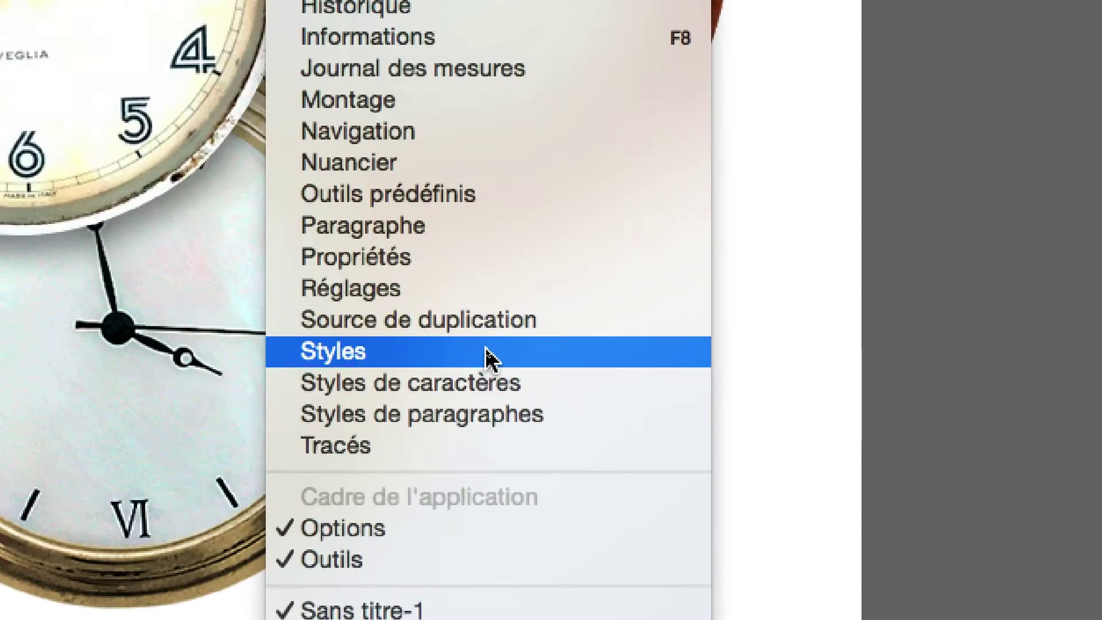
click(487, 357)
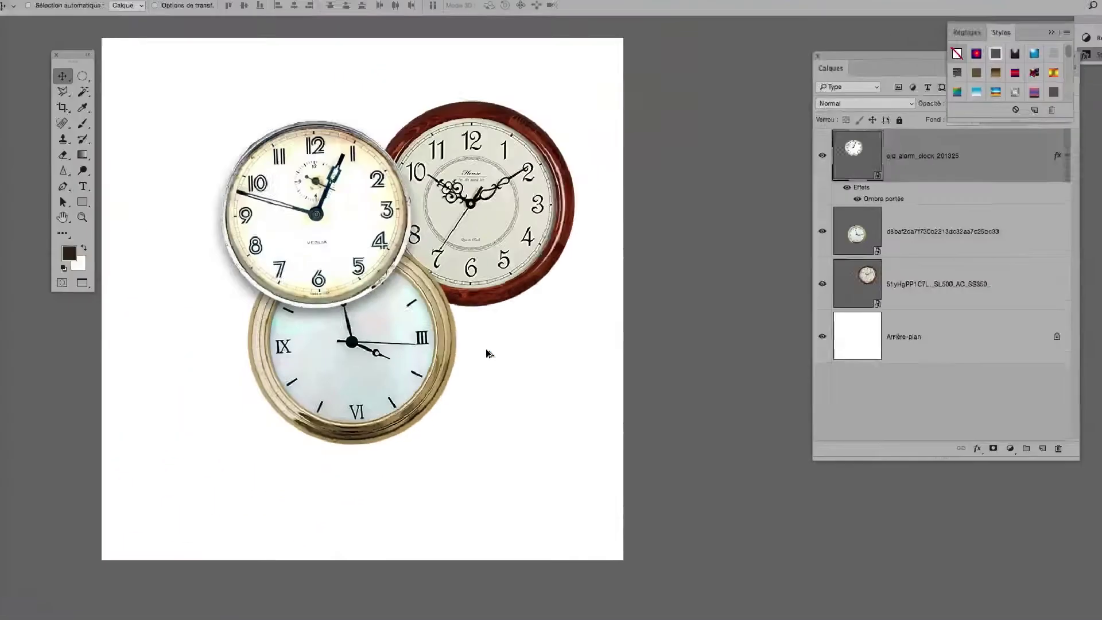
drag(975, 48, 643, 138)
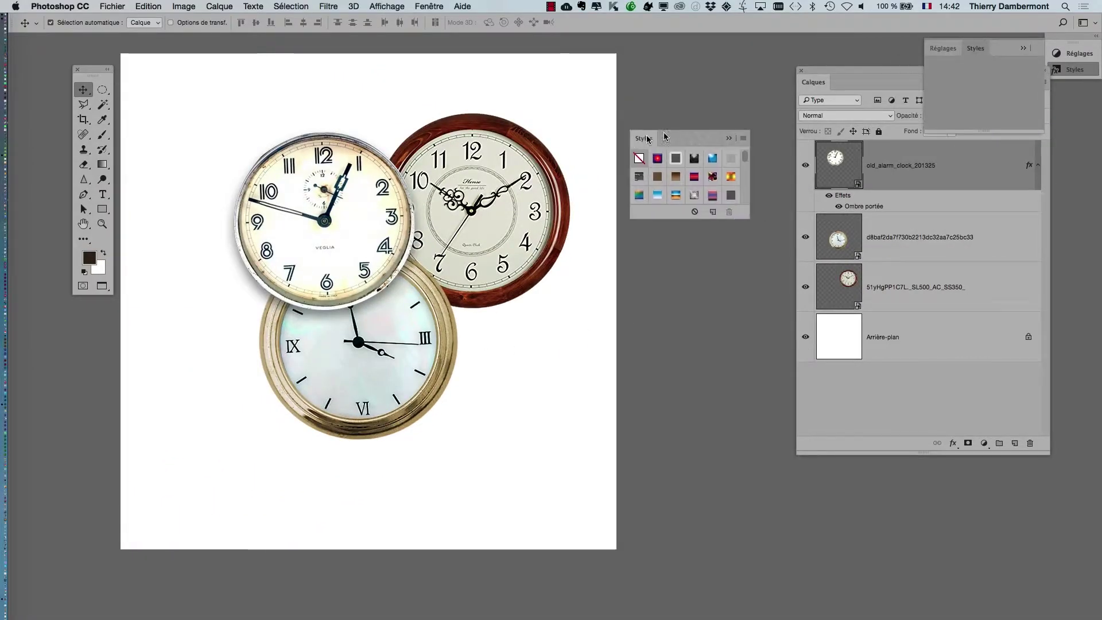
click(1019, 49)
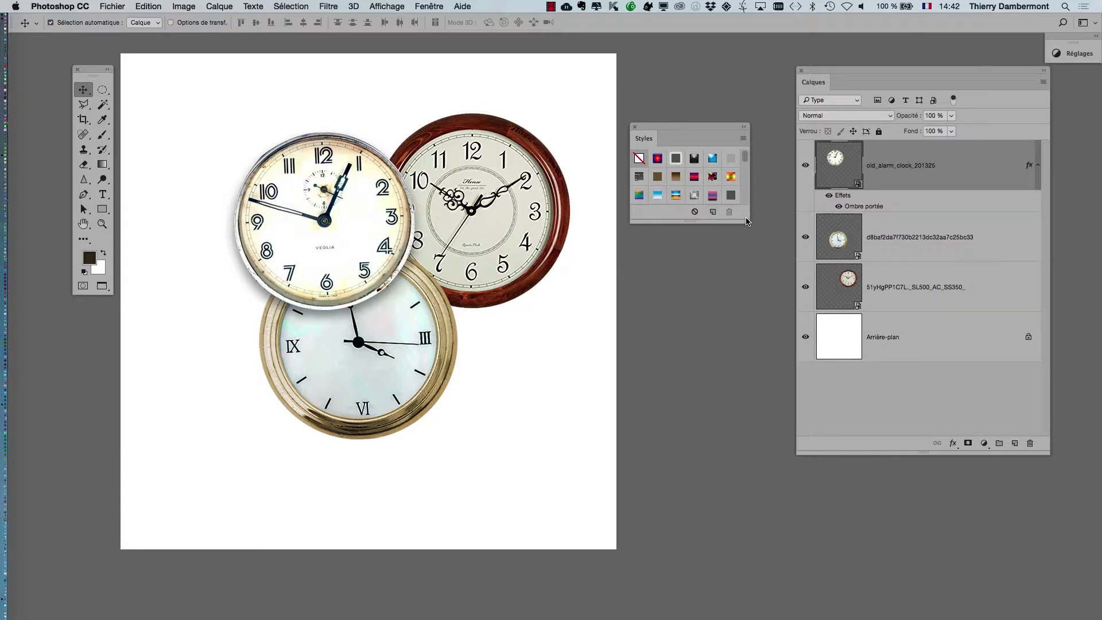
drag(746, 219, 802, 398)
drag(707, 129, 665, 99)
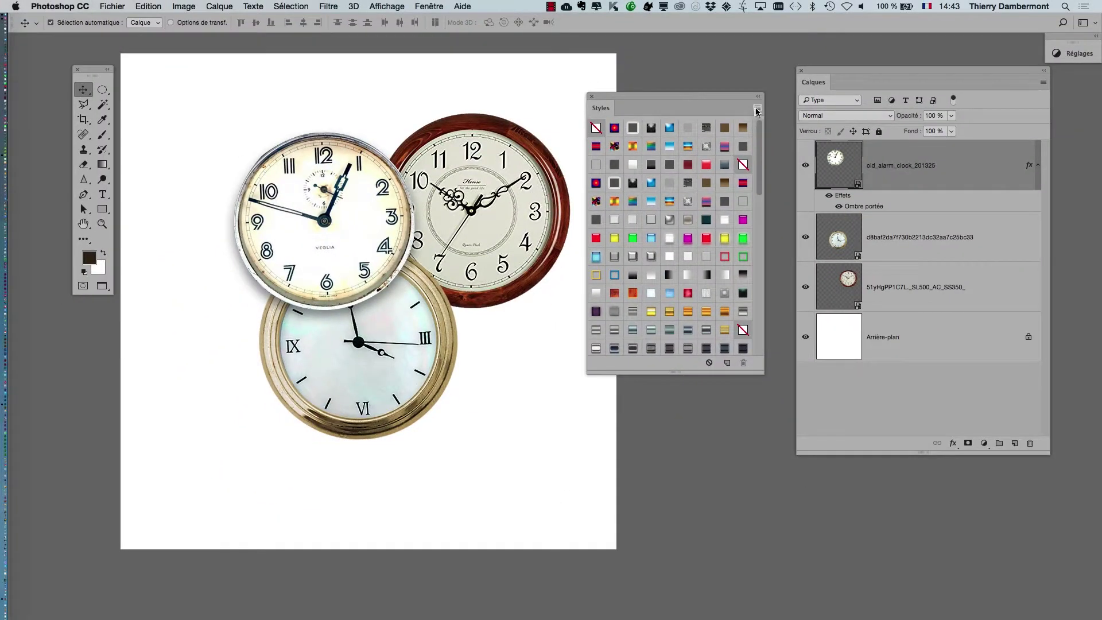
Step: Display the style presets as a large list (Grande liste) and browse their names
click(850, 118)
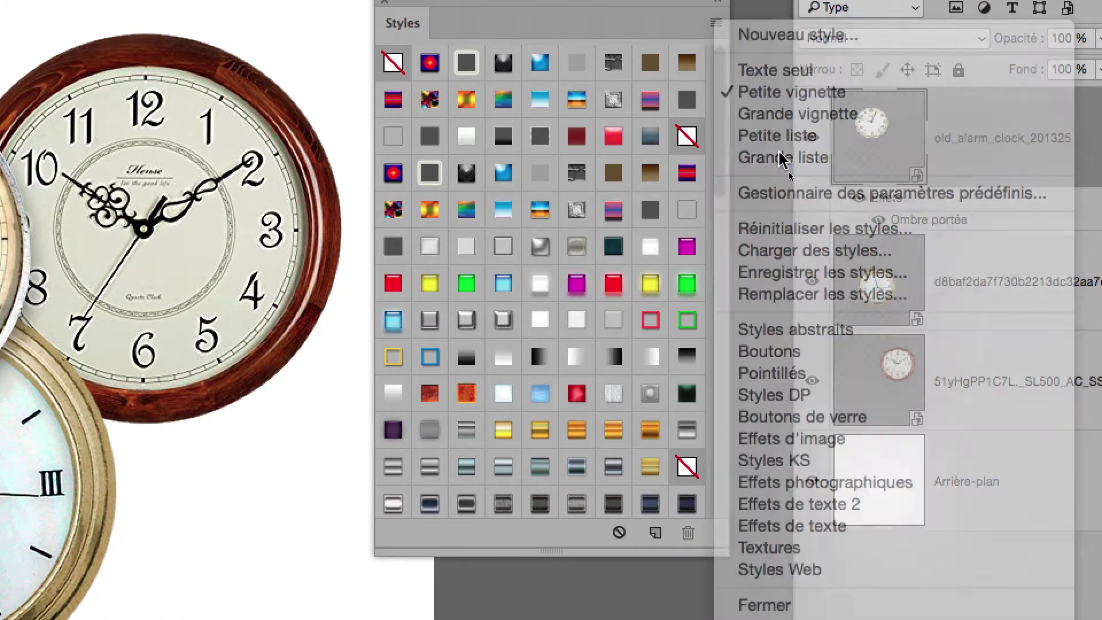
click(782, 157)
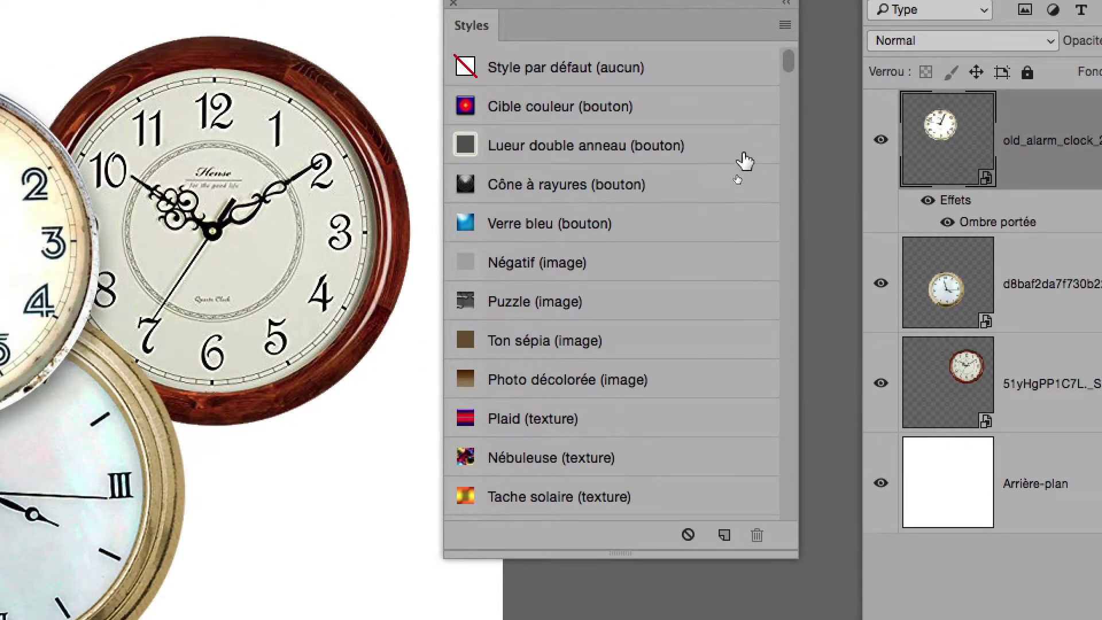
scroll(698, 375, down, 3)
scroll(736, 202, down, 10)
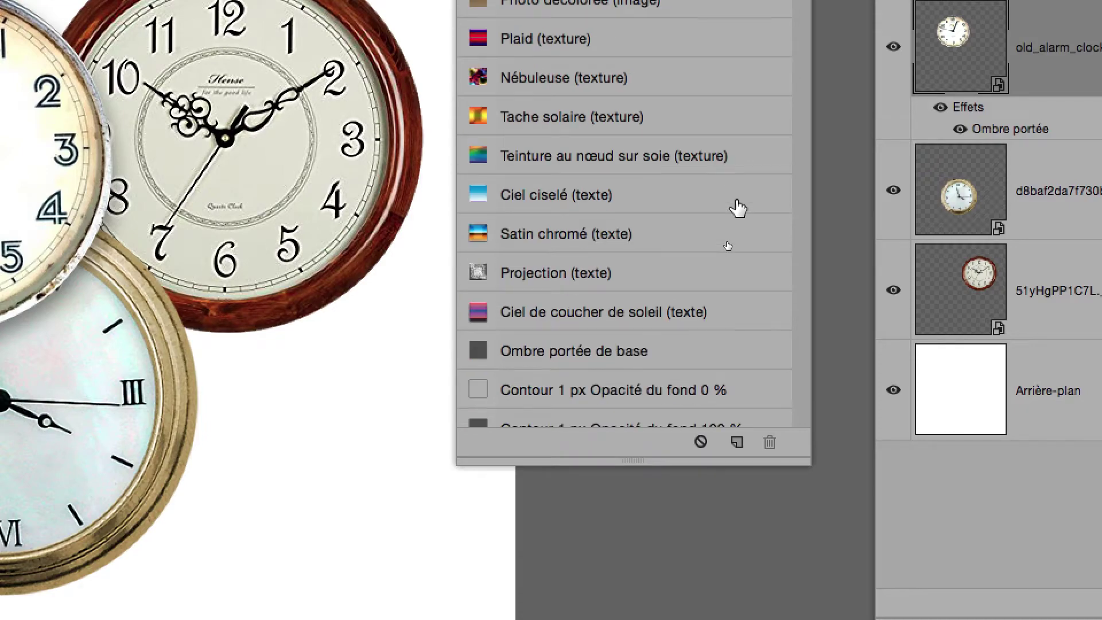
scroll(738, 207, down, 12)
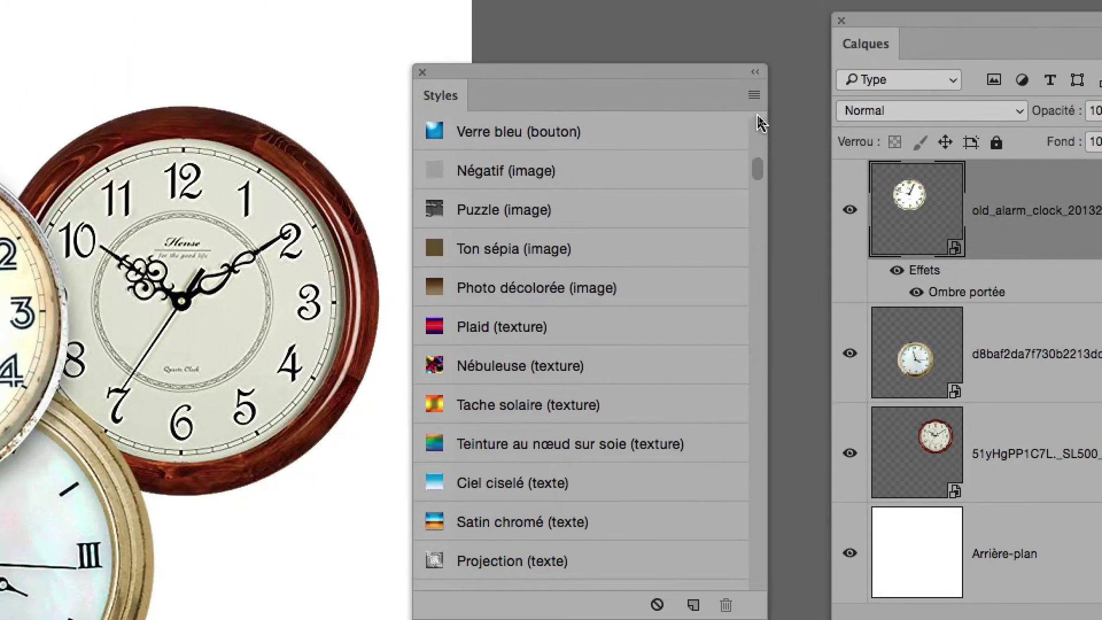
Step: Save the alarm clock's drop shadow as a new layer style named "ombre sous horloge", including the layer effects and adding it to the current library
click(753, 96)
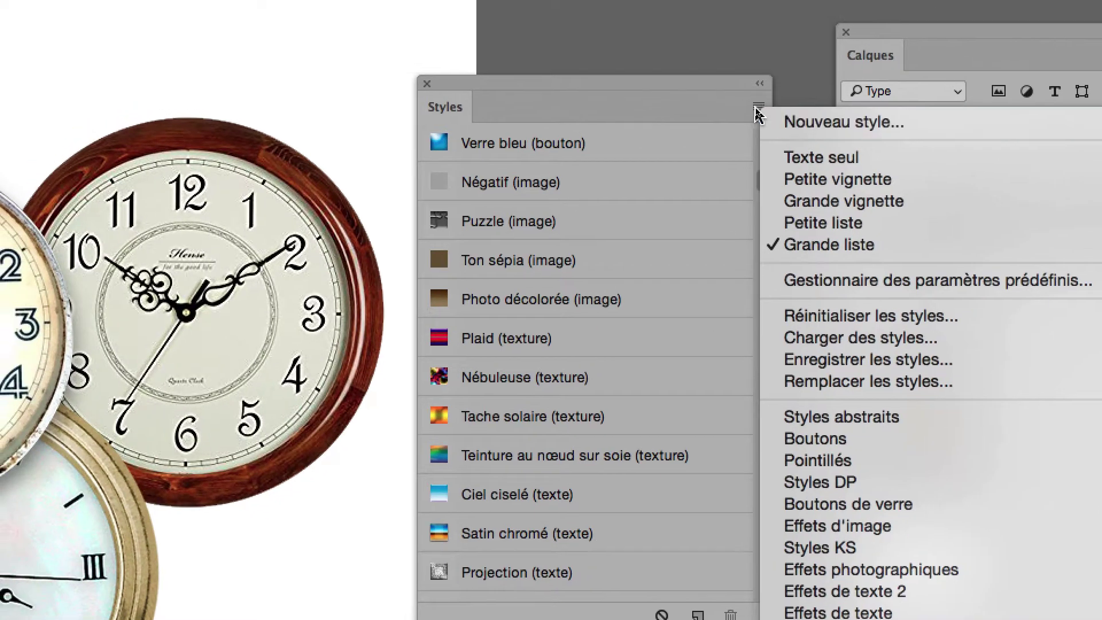
click(733, 96)
click(733, 96)
click(762, 116)
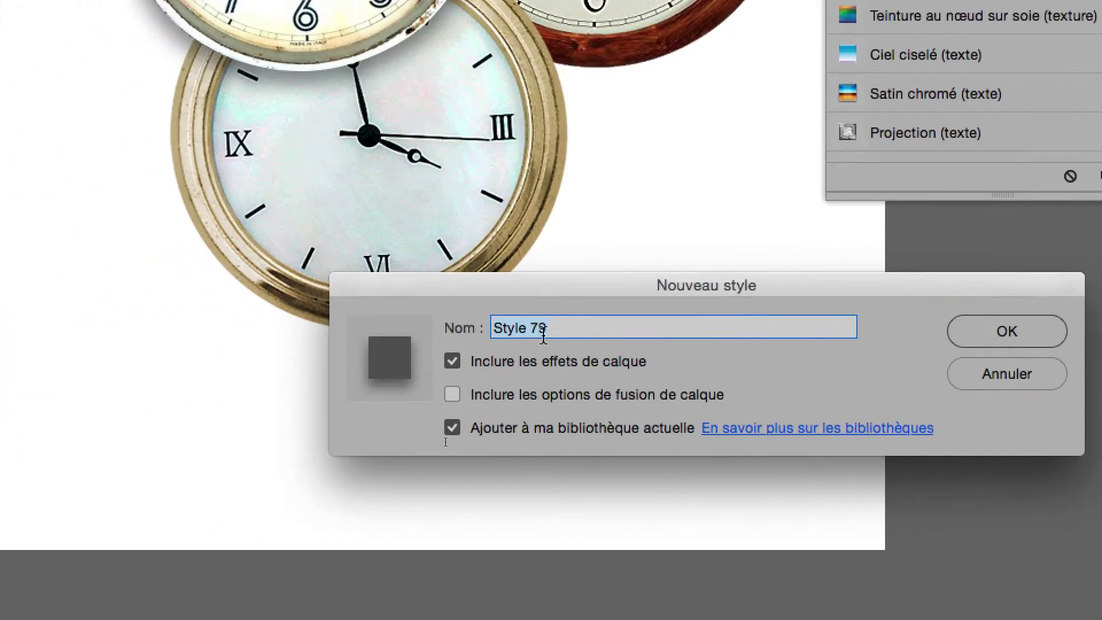
text(ombre horloge)
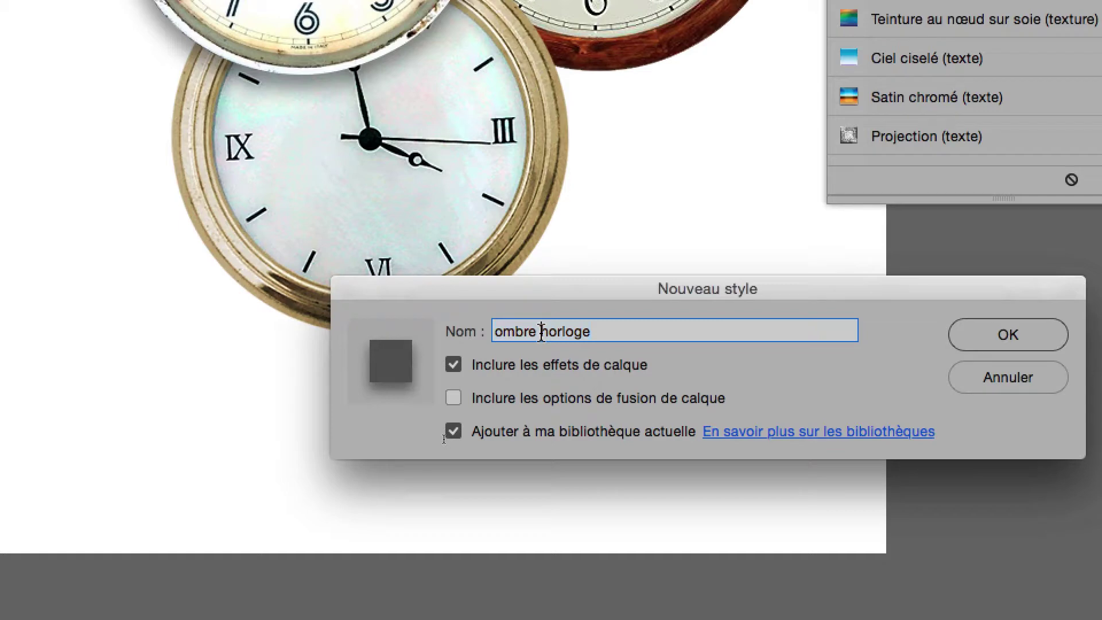
text(soous)
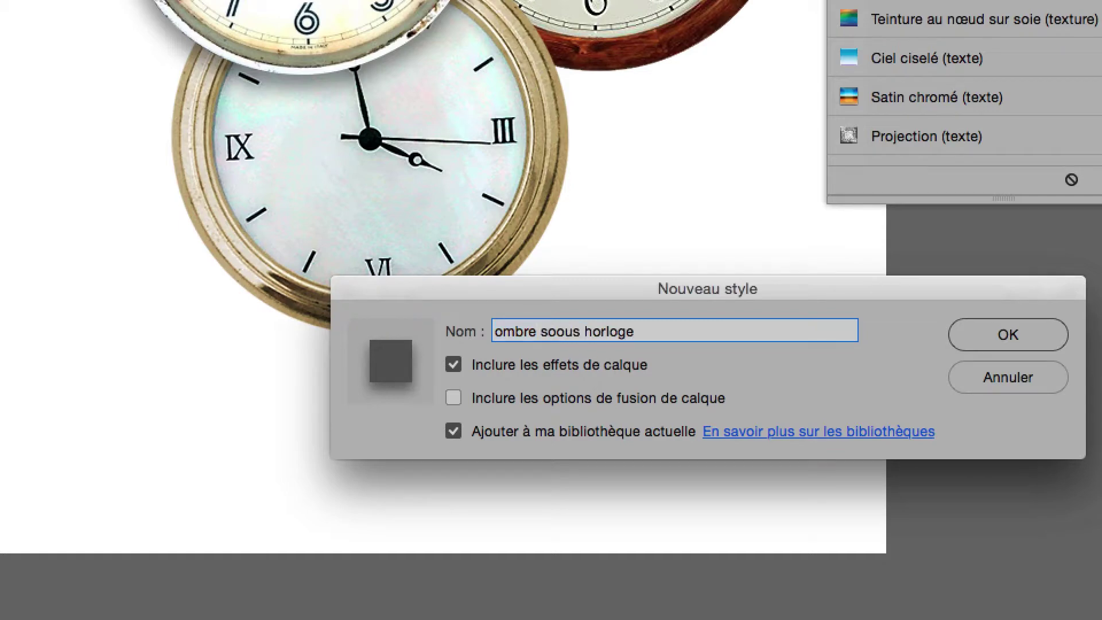
triple_click(492, 331)
key(BackSpace)
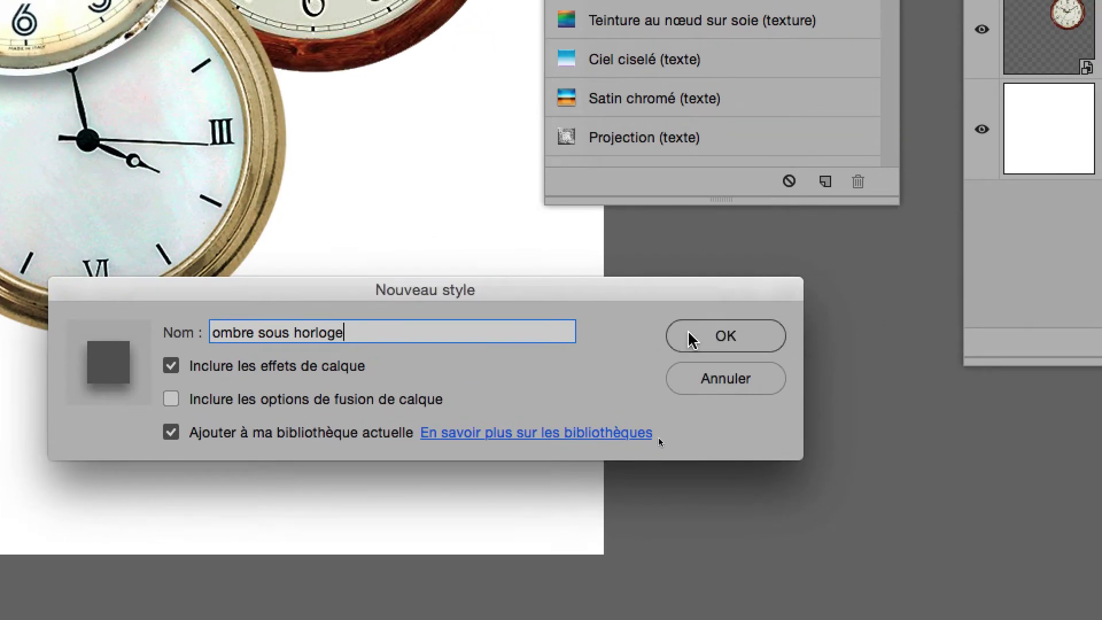
click(944, 337)
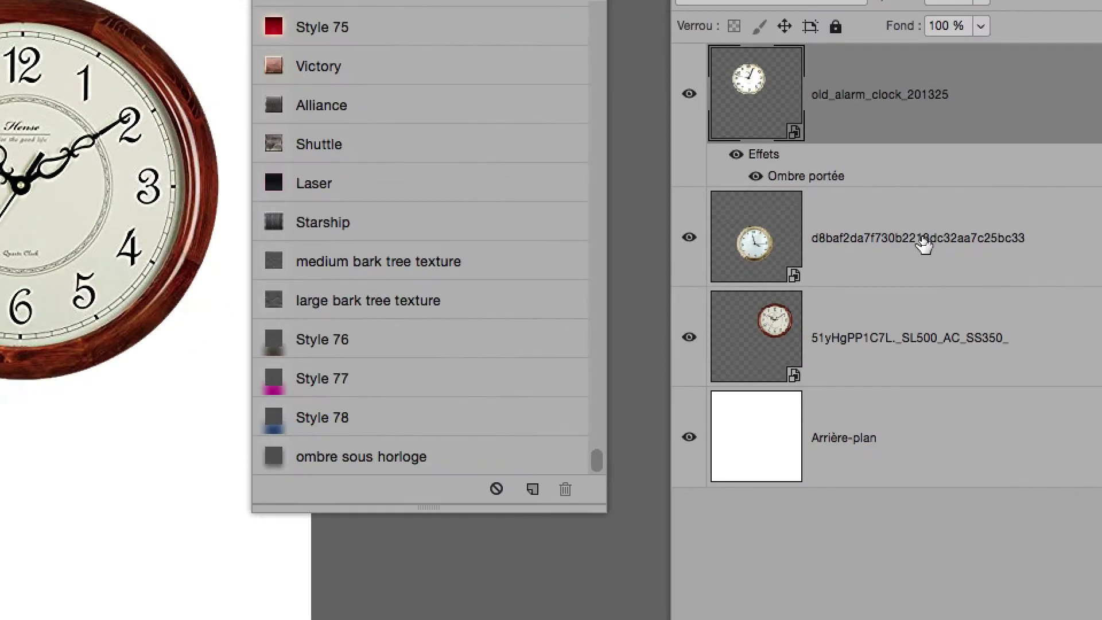
Step: Apply the "ombre sous horloge" style to both the gold pocket watch and the wooden wall clock layers together
click(923, 242)
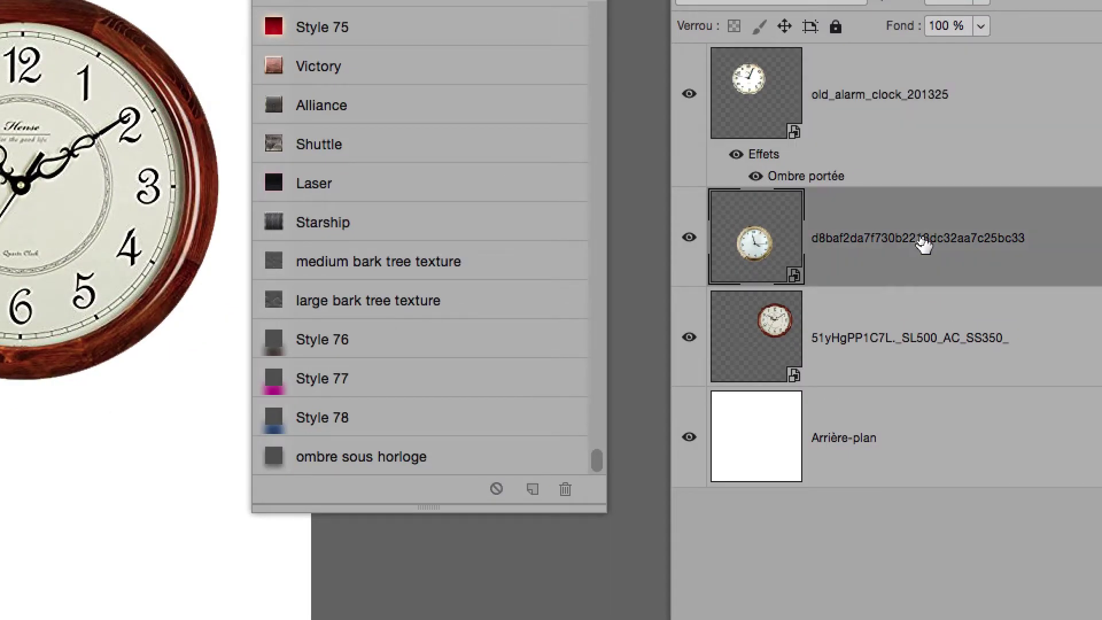
shift+click(907, 279)
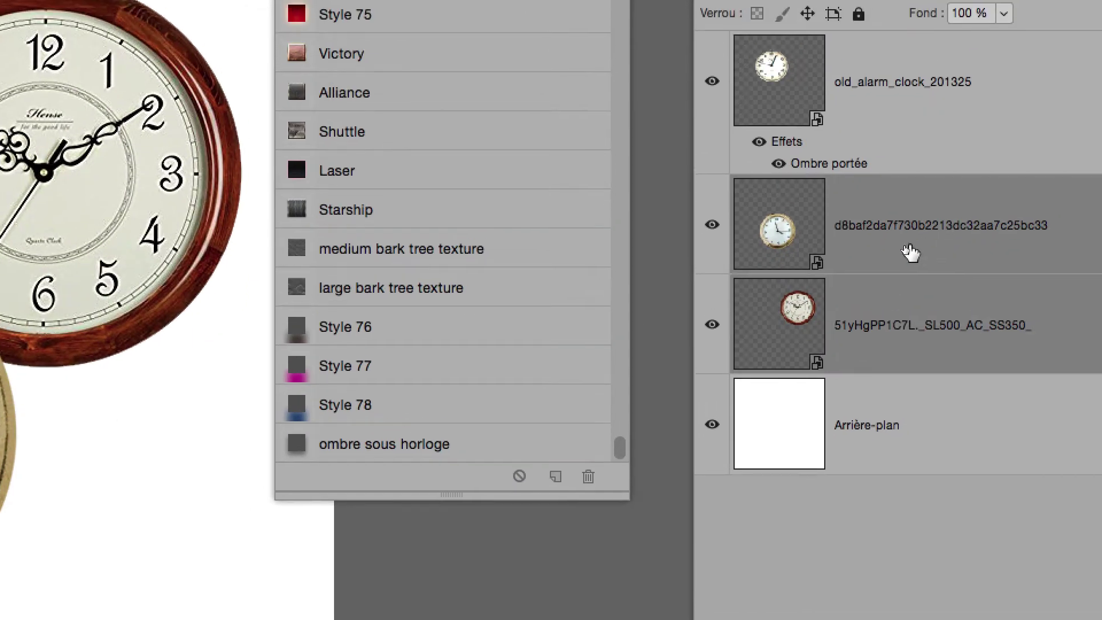
super+click(908, 278)
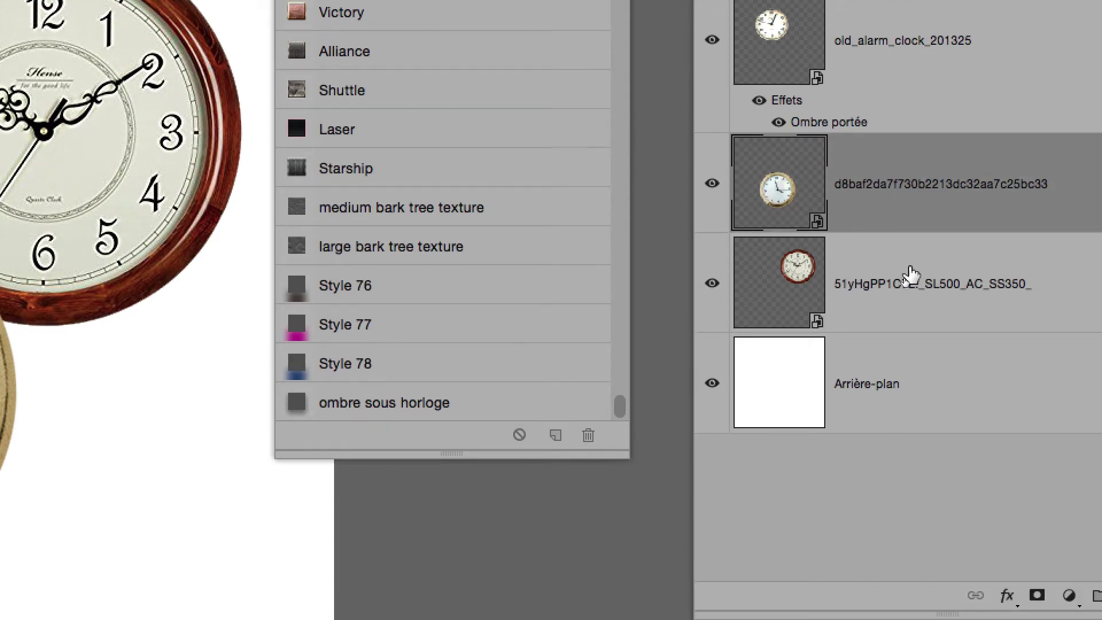
shift+click(911, 274)
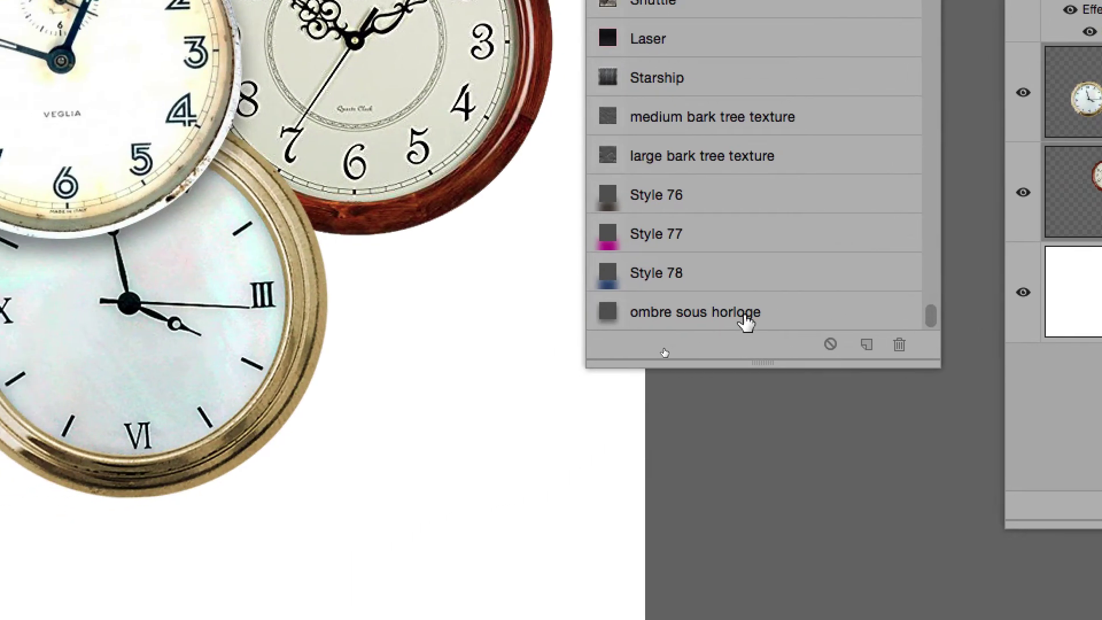
click(737, 314)
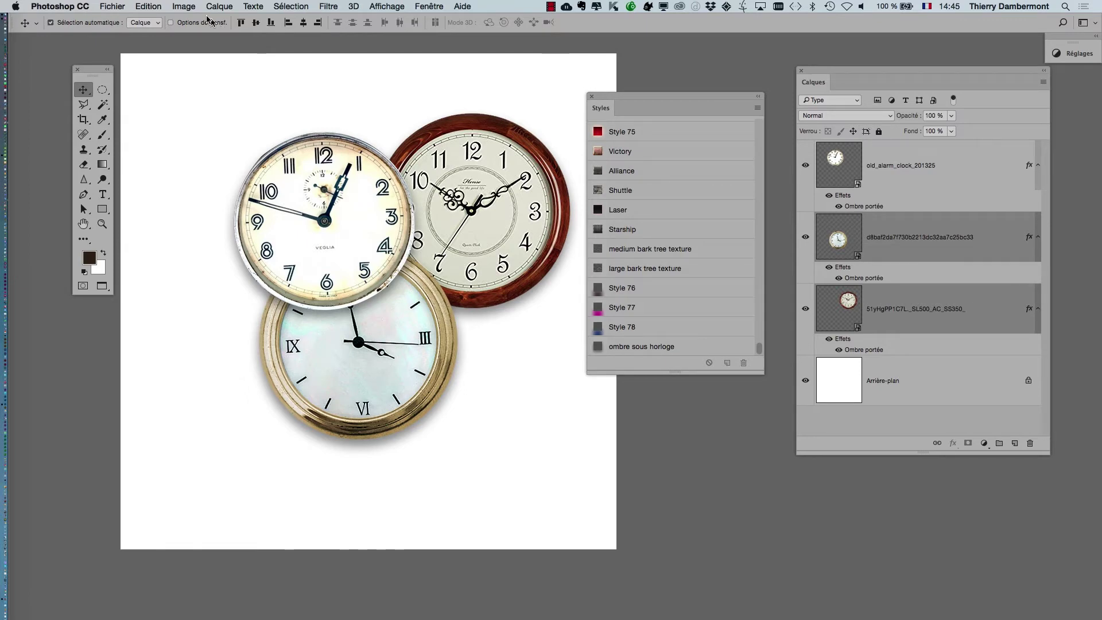
Step: Save the document under the name motif-horloges-01.psd in the "incruster une texture" folder
click(112, 6)
click(330, 182)
key(super+shift+s)
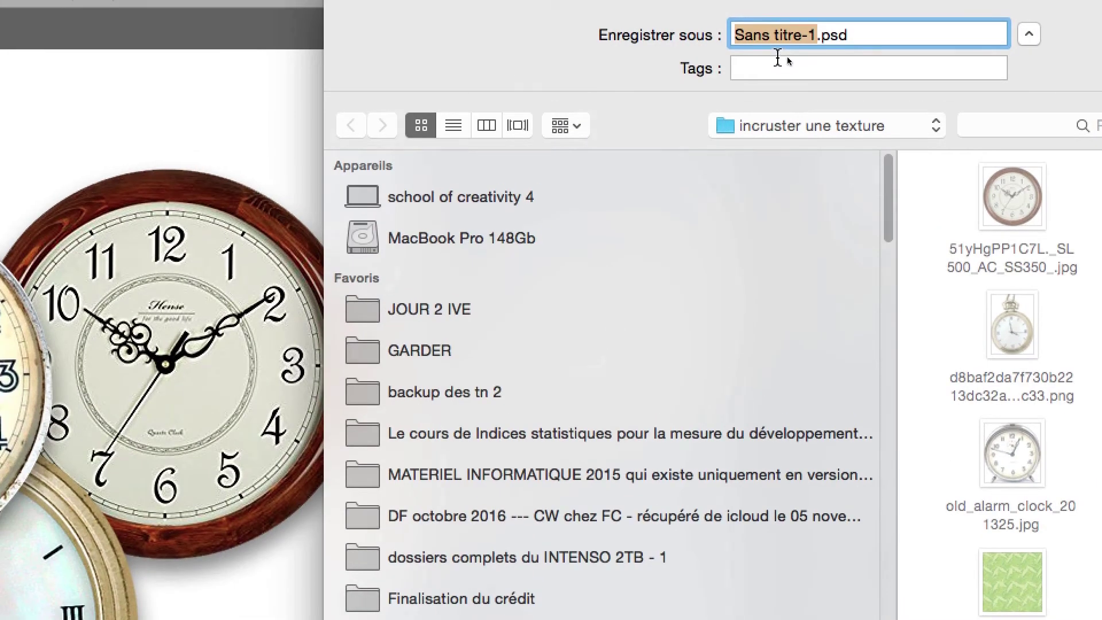
text(motif-)
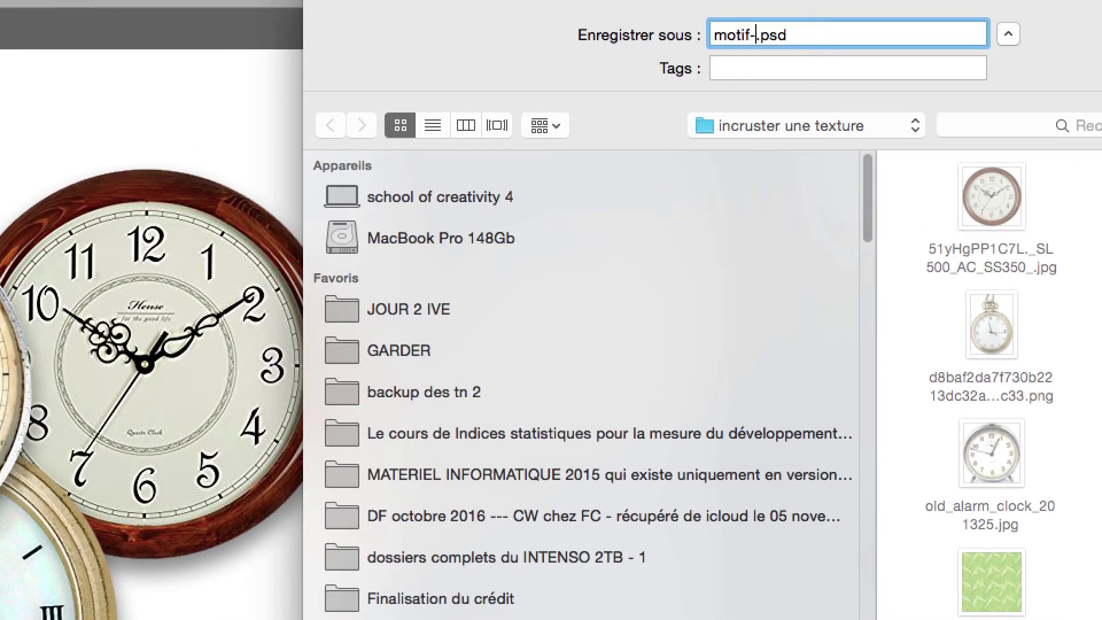
text(horloges)
text(-01)
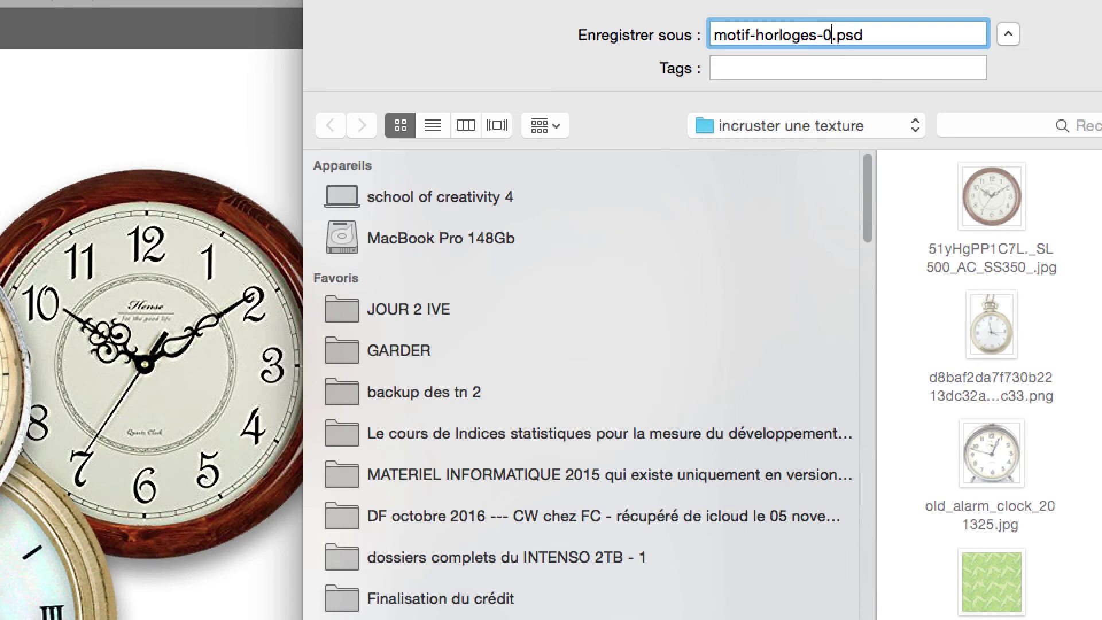